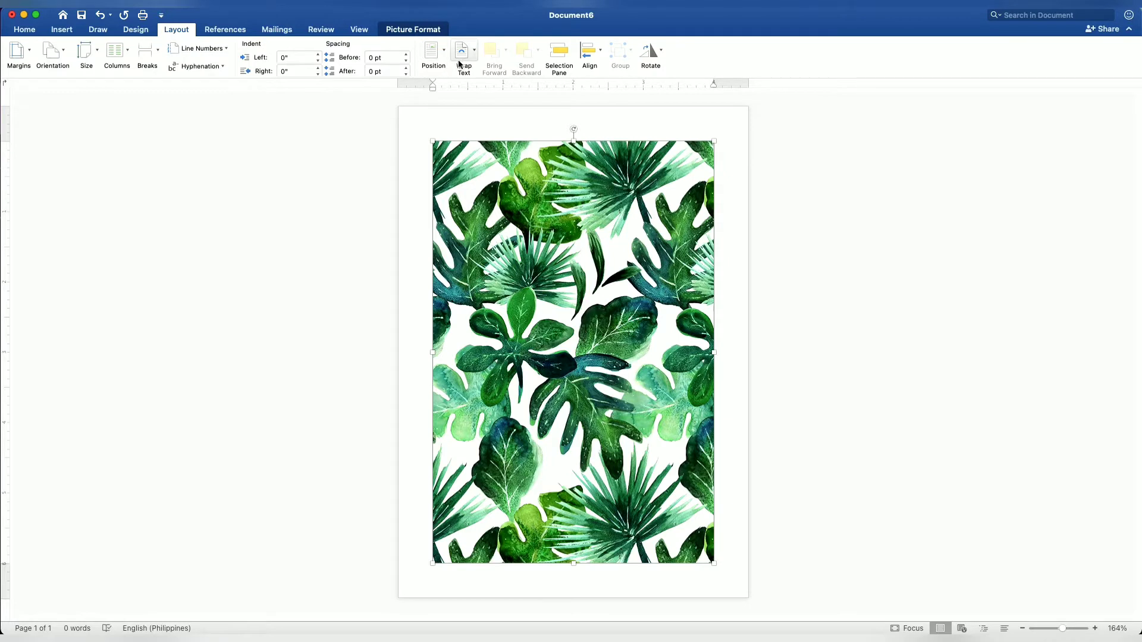
Step: Change the leaf picture's text wrapping so it moves freely, and enlarge it from the page's upper-left corner to cover the page
click(463, 53)
click(494, 158)
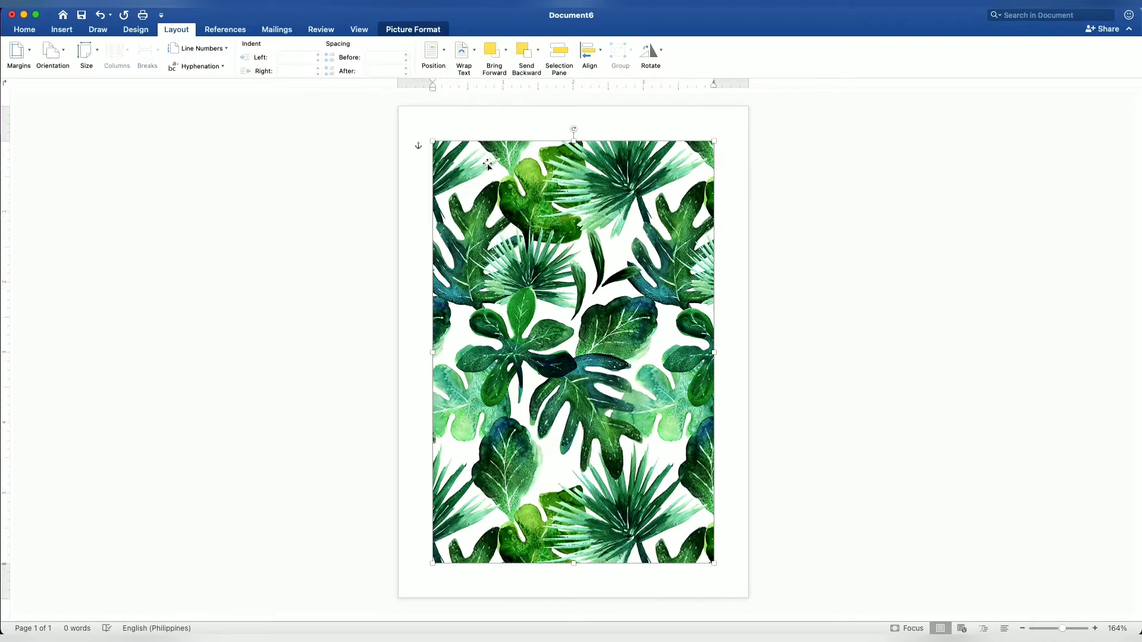
drag(482, 161, 447, 125)
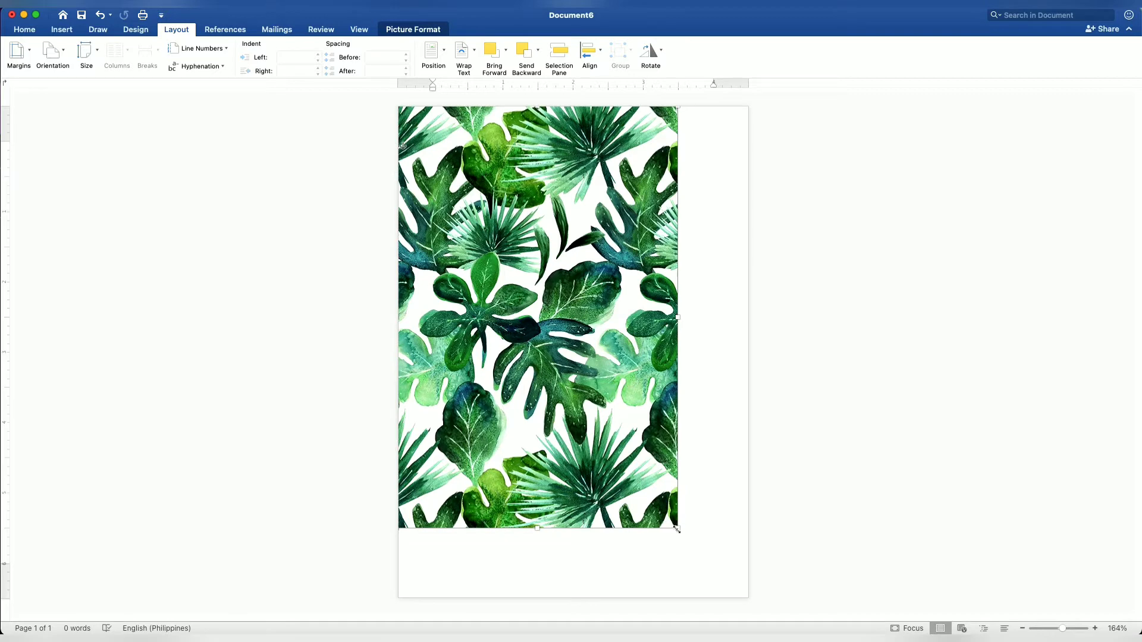
drag(677, 527, 748, 590)
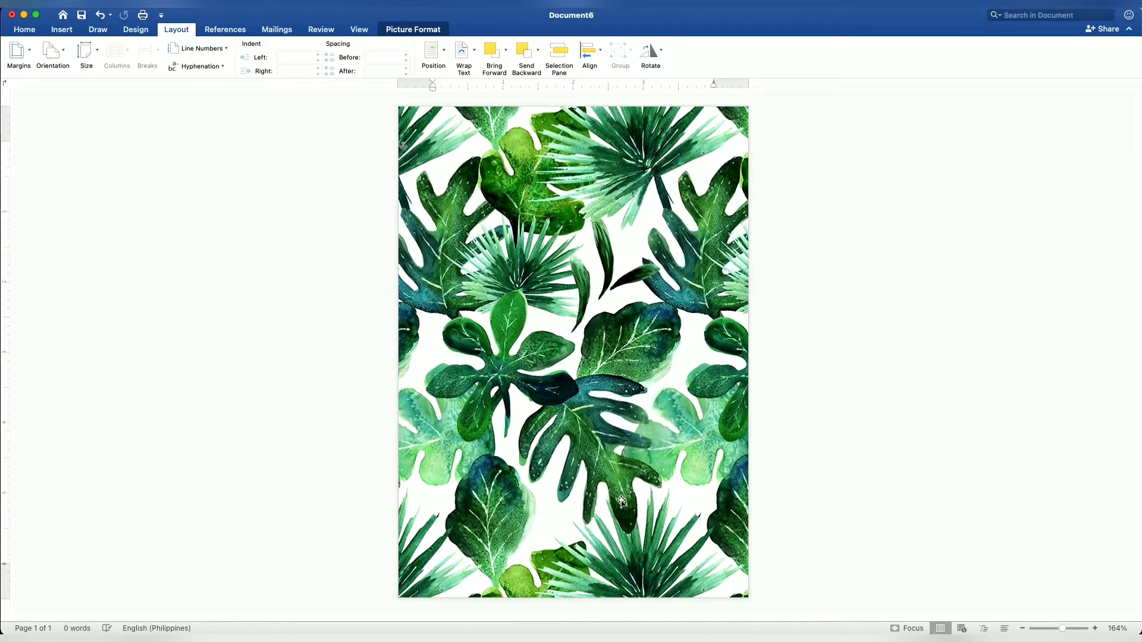
Step: Nudge the leaf picture upward in small increments to fine-tune its position on the page, and deselect it
key(Up)
key(Up)
key(Up)
key(Up)
key(Up)
key(Up)
key(Up)
key(Up)
key(Up)
key(Up)
key(Up)
key(Up)
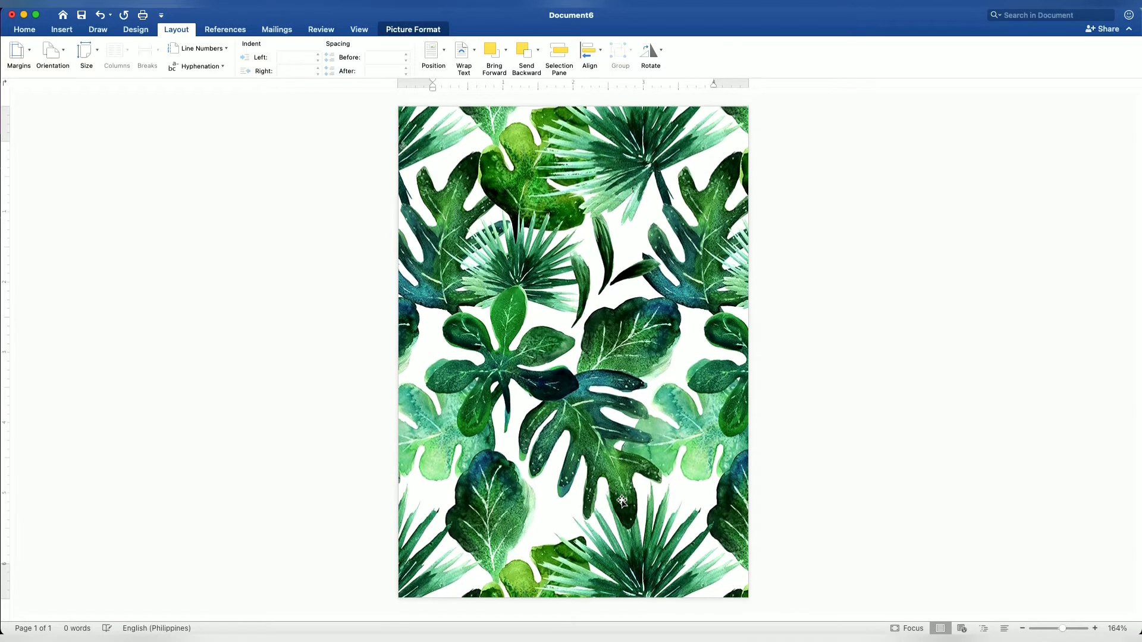
key(Up)
key(Up)
key(Up)
key(Up)
key(Up)
key(Up)
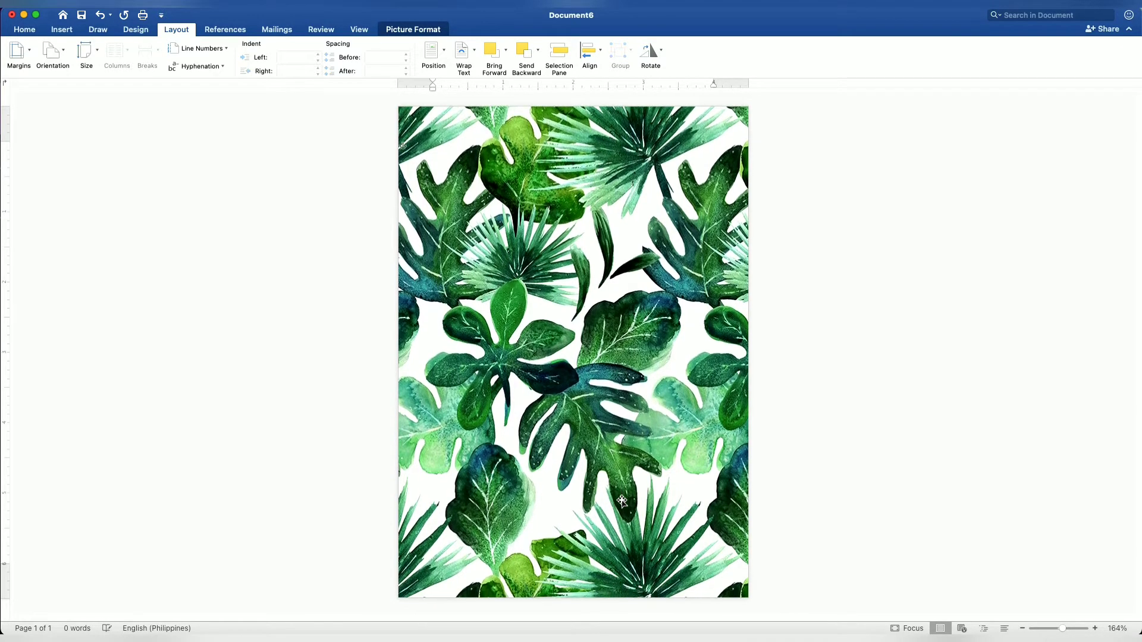
click(950, 481)
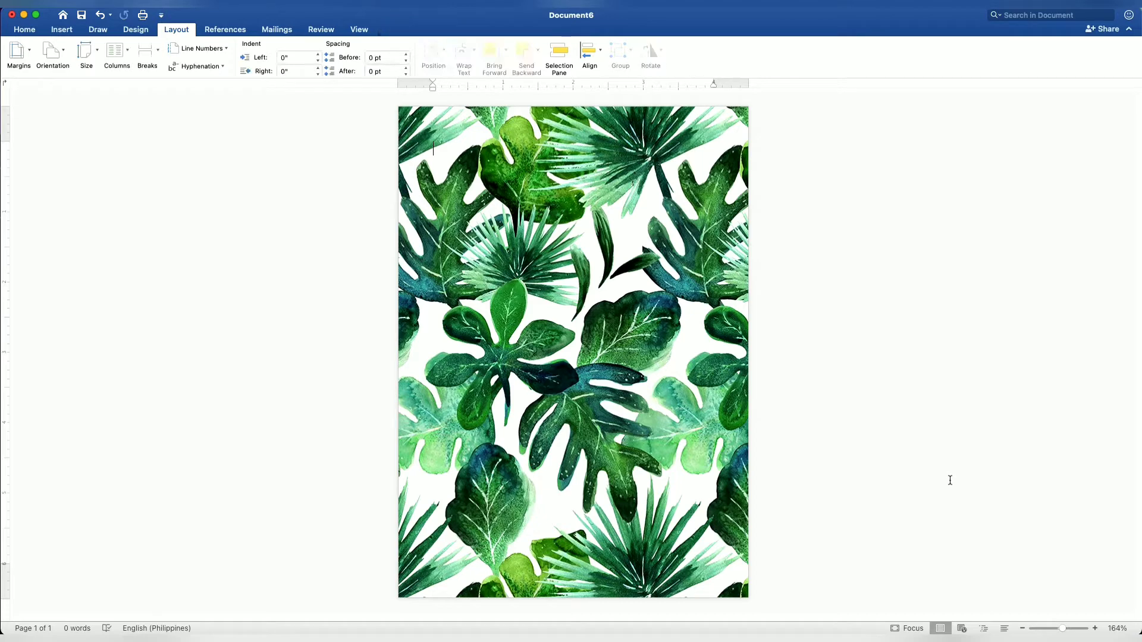
Step: Draw an octagon about 3.72" wide and 5.2" high over the middle of the leaf background
click(67, 31)
click(180, 54)
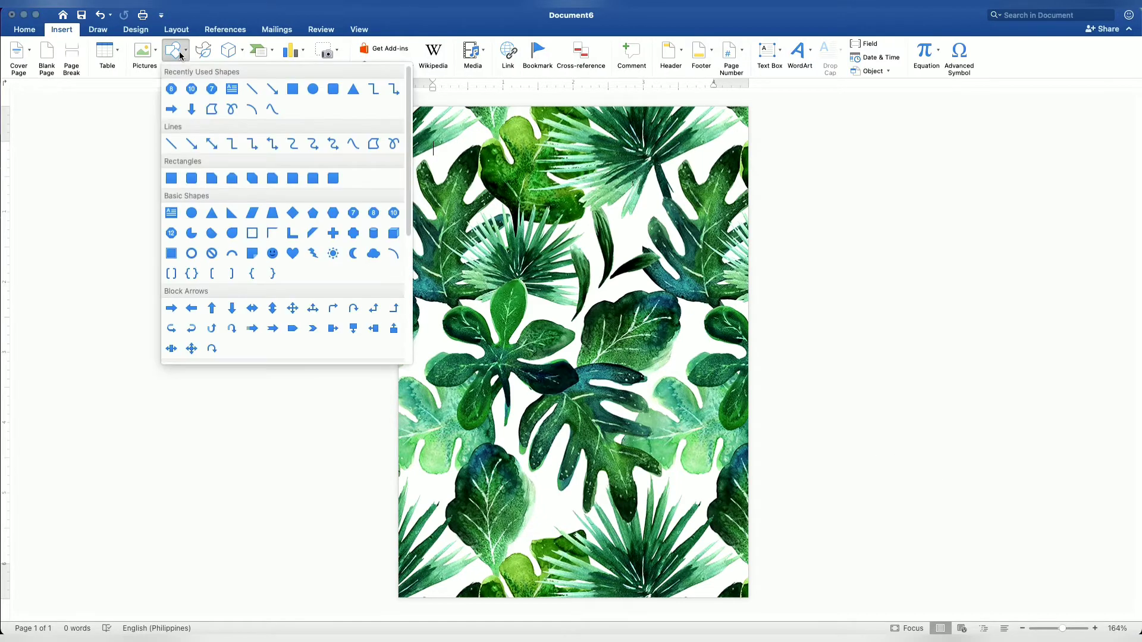
click(171, 90)
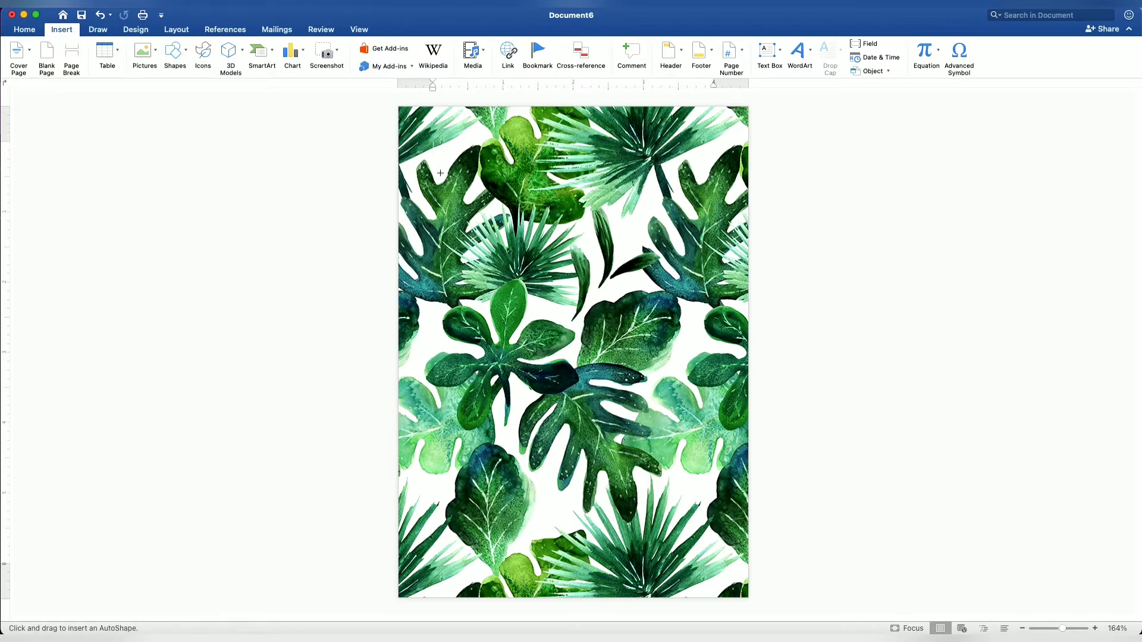
drag(440, 176, 702, 544)
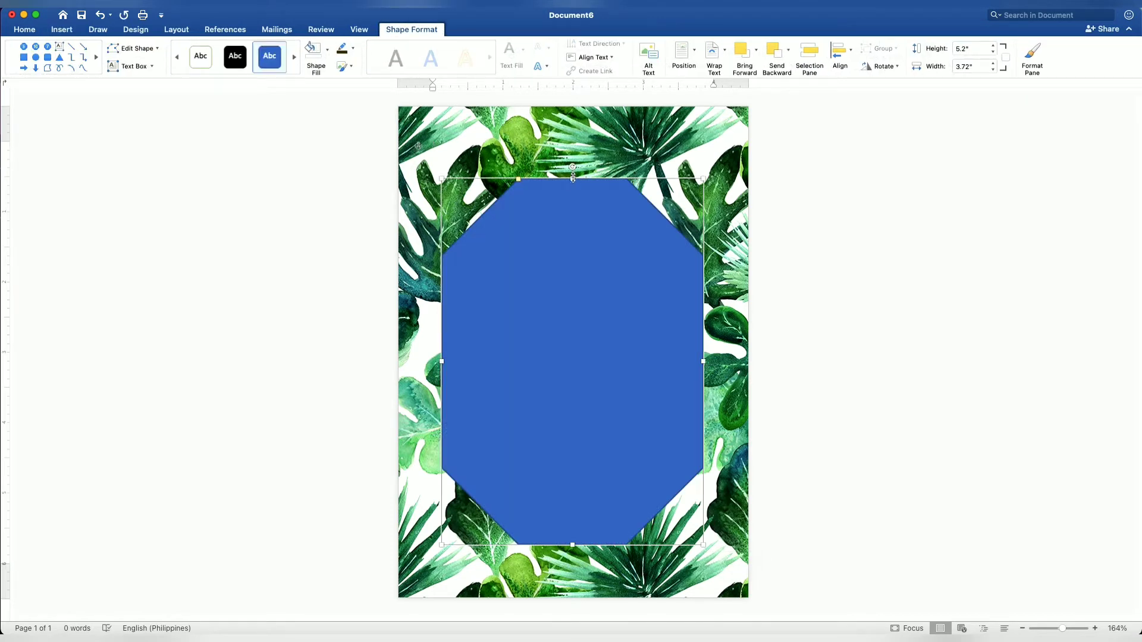
Step: Extend the octagon at its upper edge and both sides to about 4.03" wide and 5.41" high
drag(572, 178, 572, 164)
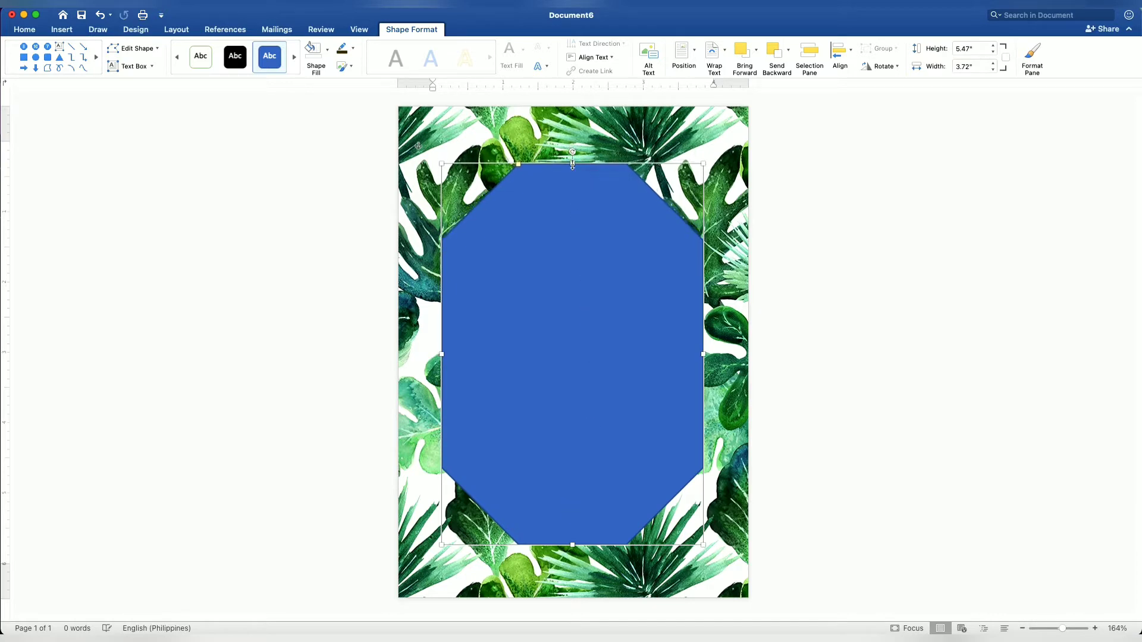
drag(440, 355, 431, 355)
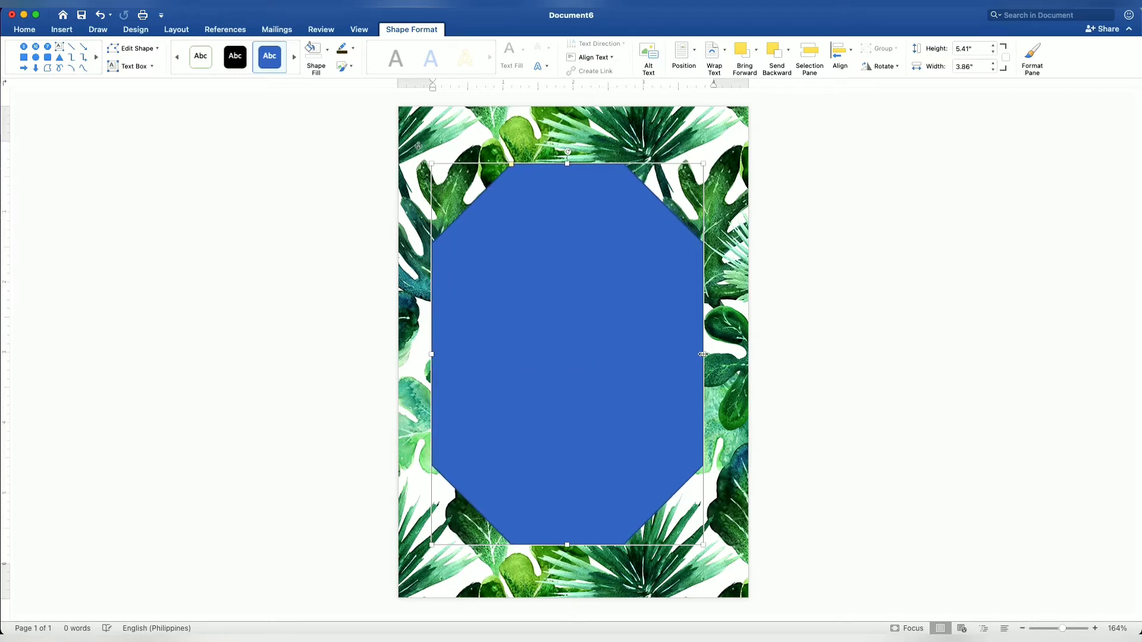
drag(702, 354, 715, 355)
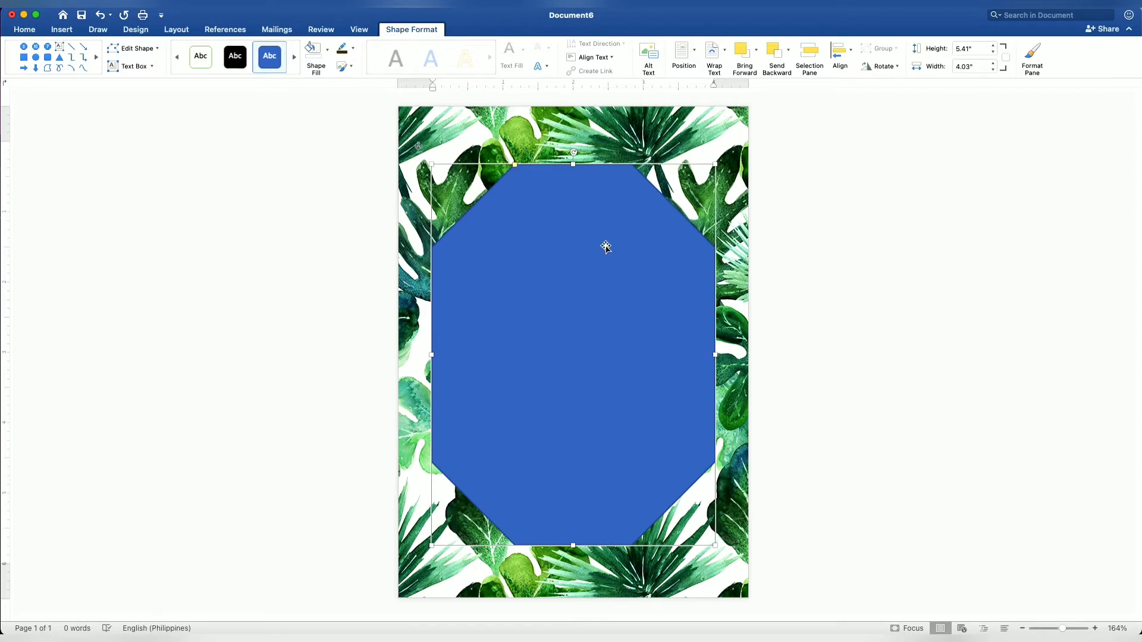
Step: Remove the octagon's fill and give it a white outline with a weight of 2¼ pt
click(327, 59)
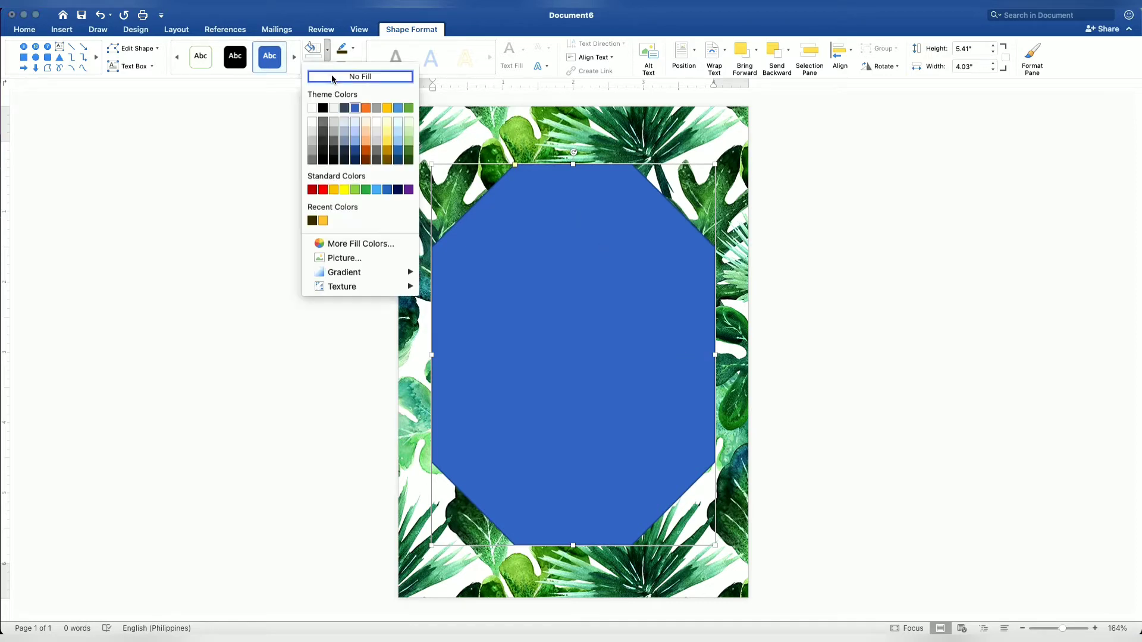
click(361, 76)
click(352, 49)
click(343, 102)
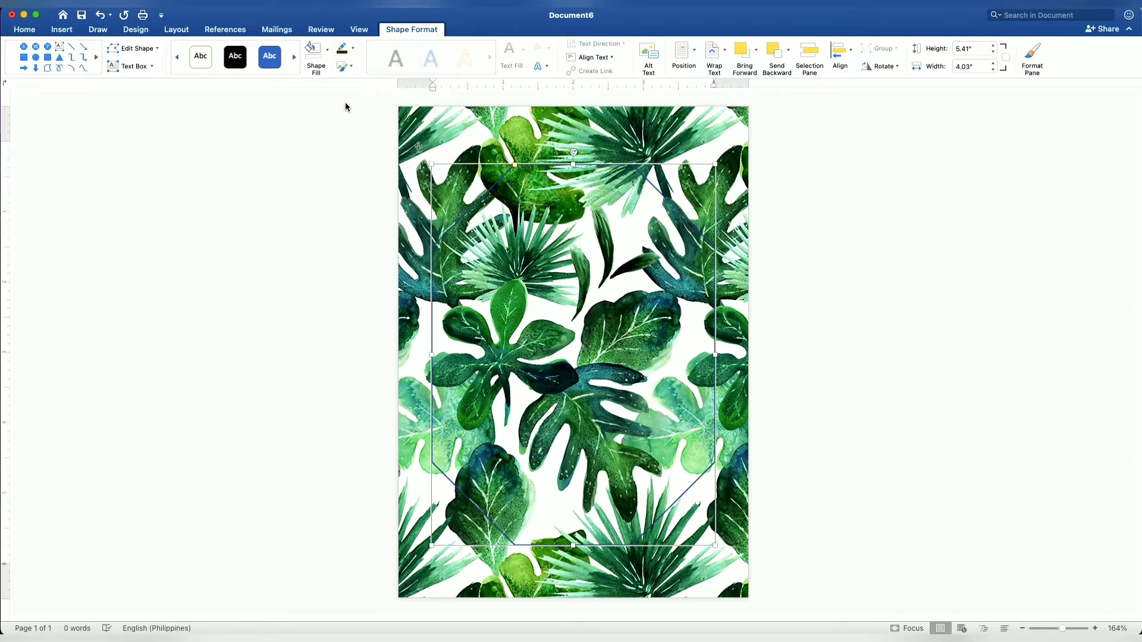
click(352, 49)
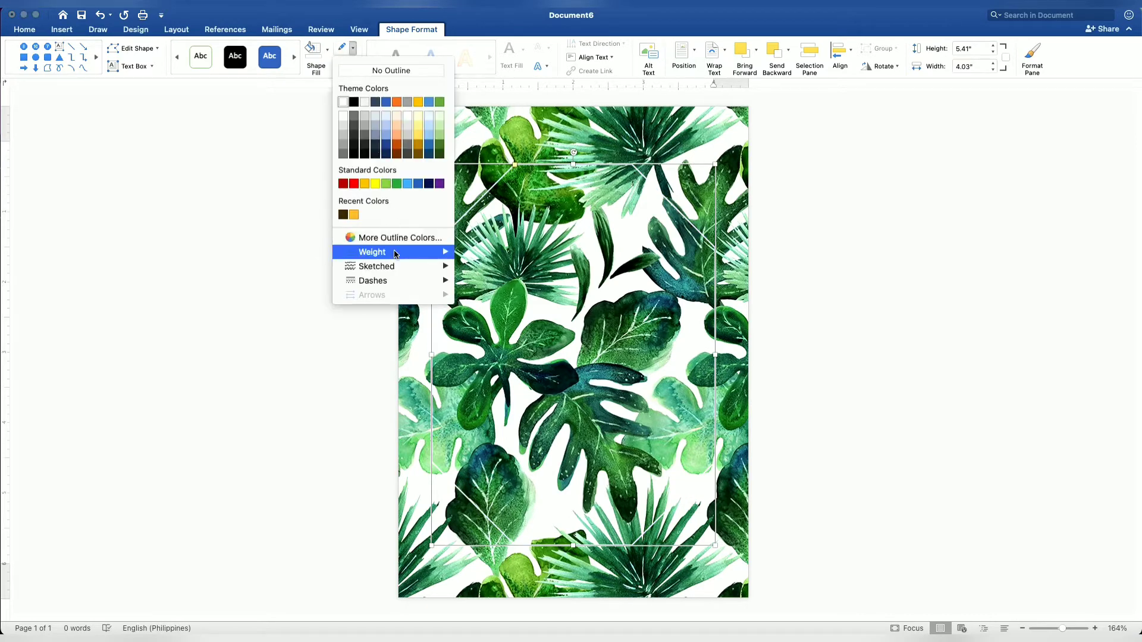
mouse_move(394, 253)
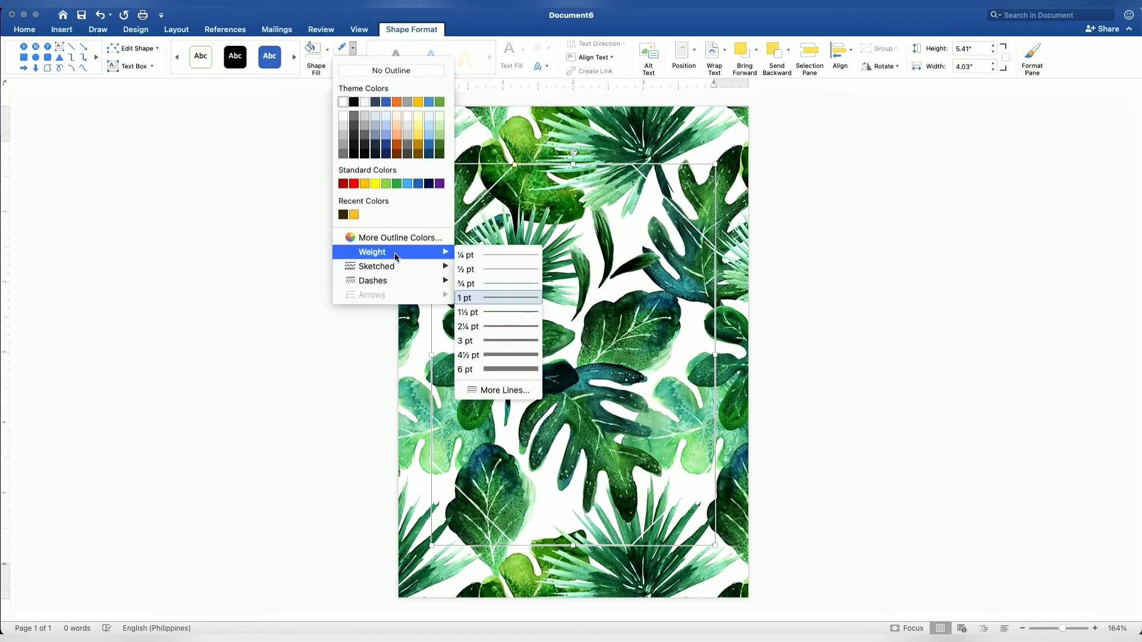
click(496, 327)
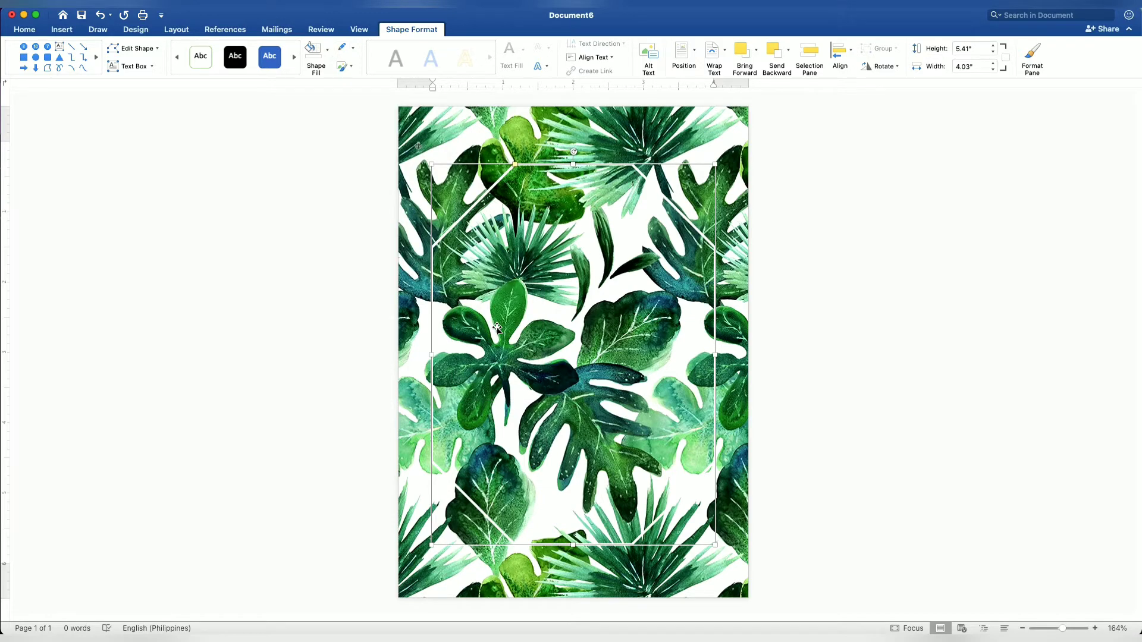
Step: Paste a copy of the white-outlined octagon and fill the copy with solid white
key(super+v)
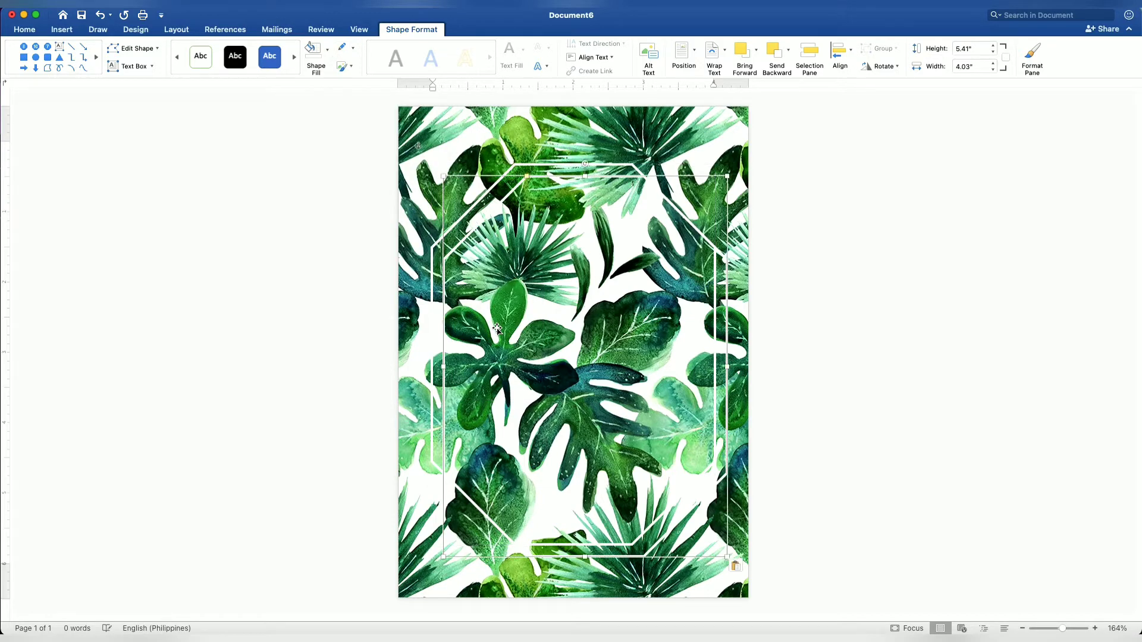
click(328, 51)
click(312, 111)
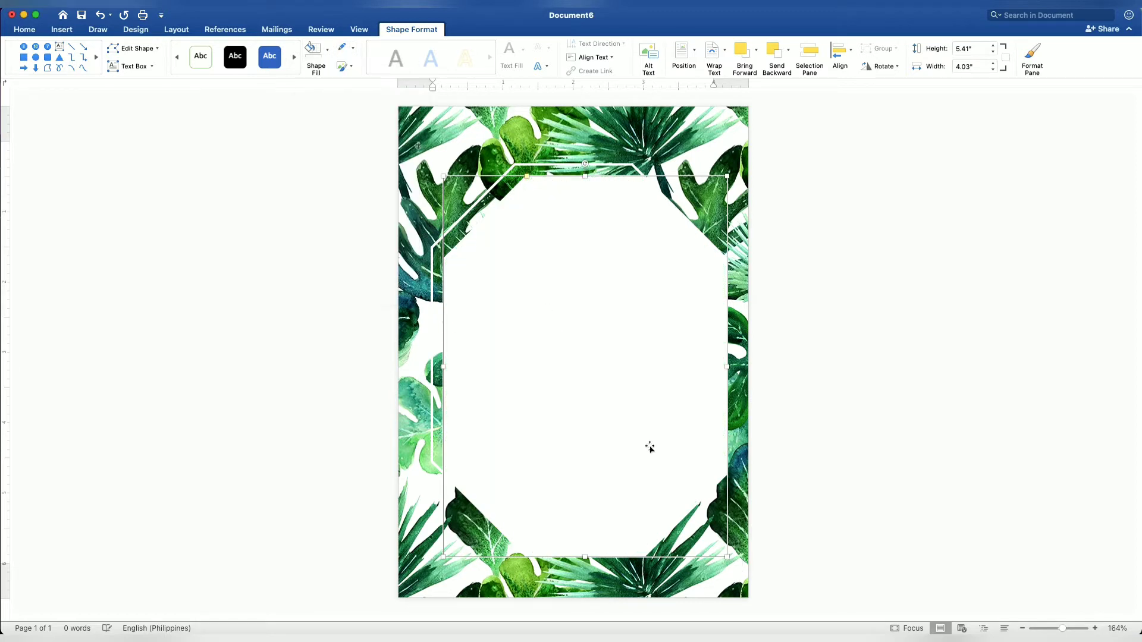
Step: Shrink the white octagon to about 3.82" wide and 5.18" high so it sits inside the outlined octagon
drag(727, 556, 707, 535)
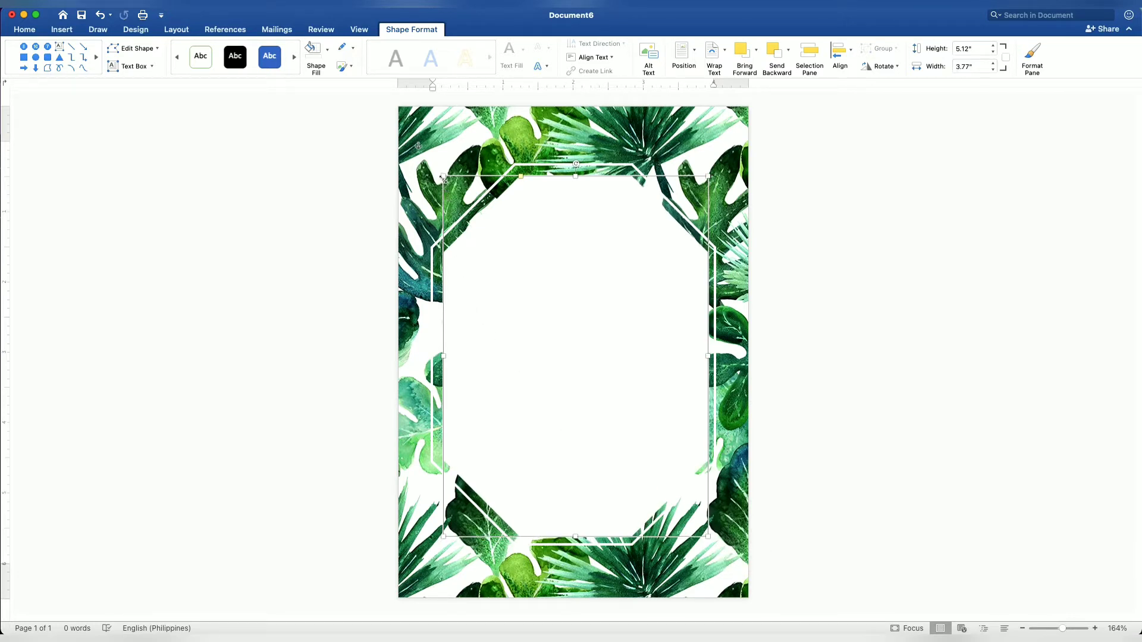
drag(442, 177, 438, 171)
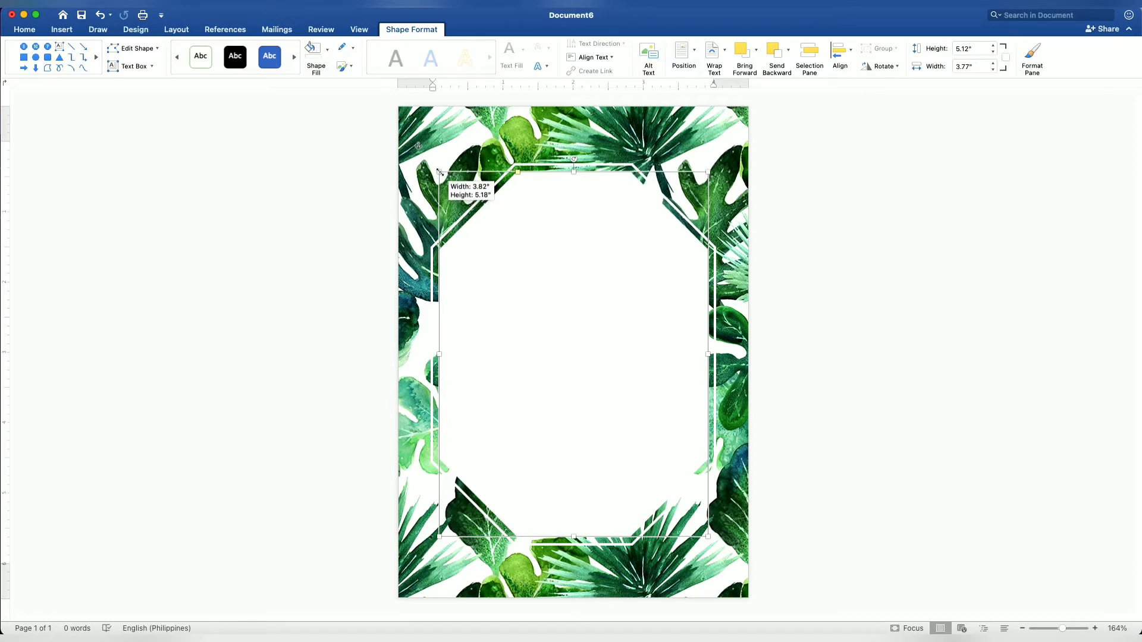
drag(438, 171, 438, 172)
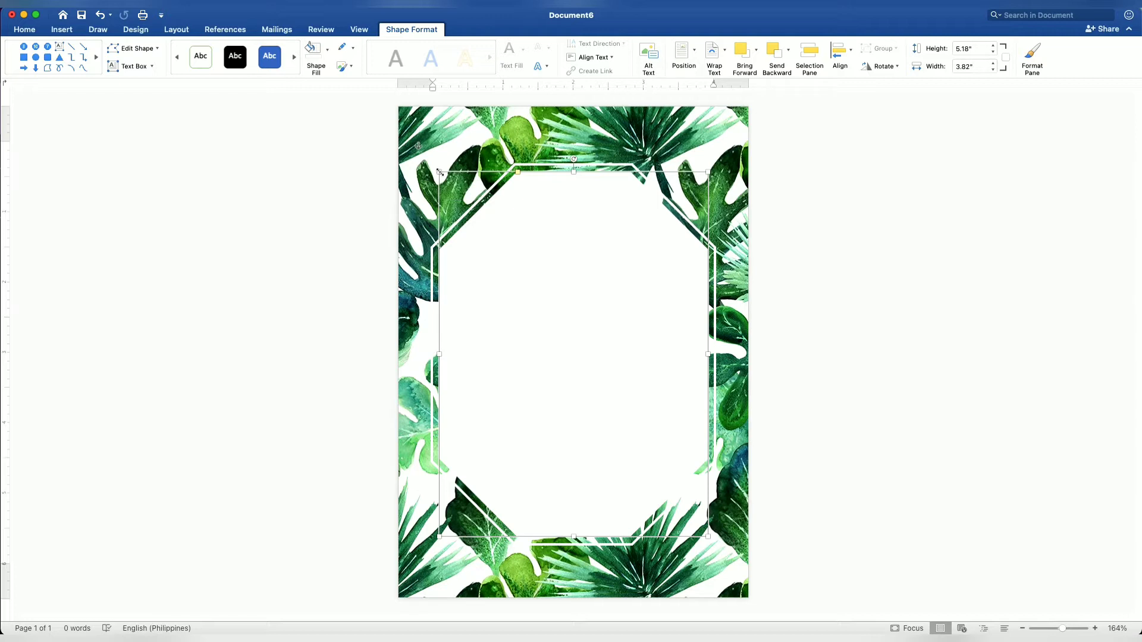
Step: Set the white octagon's solid fill transparency to 6% and deselect the shape
right_click(559, 338)
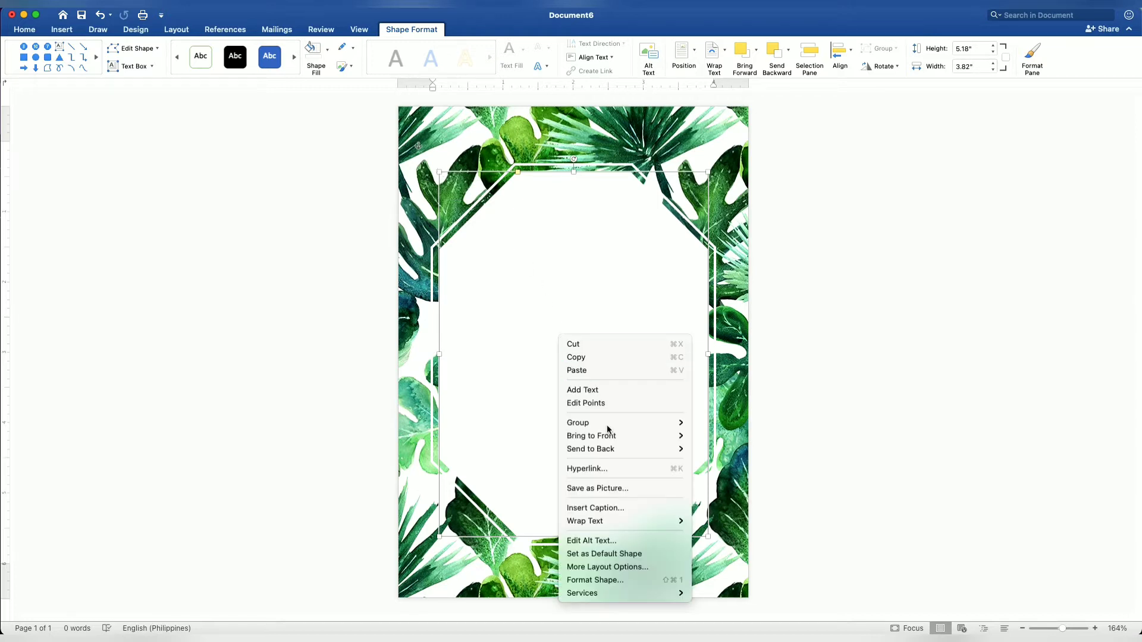
click(620, 585)
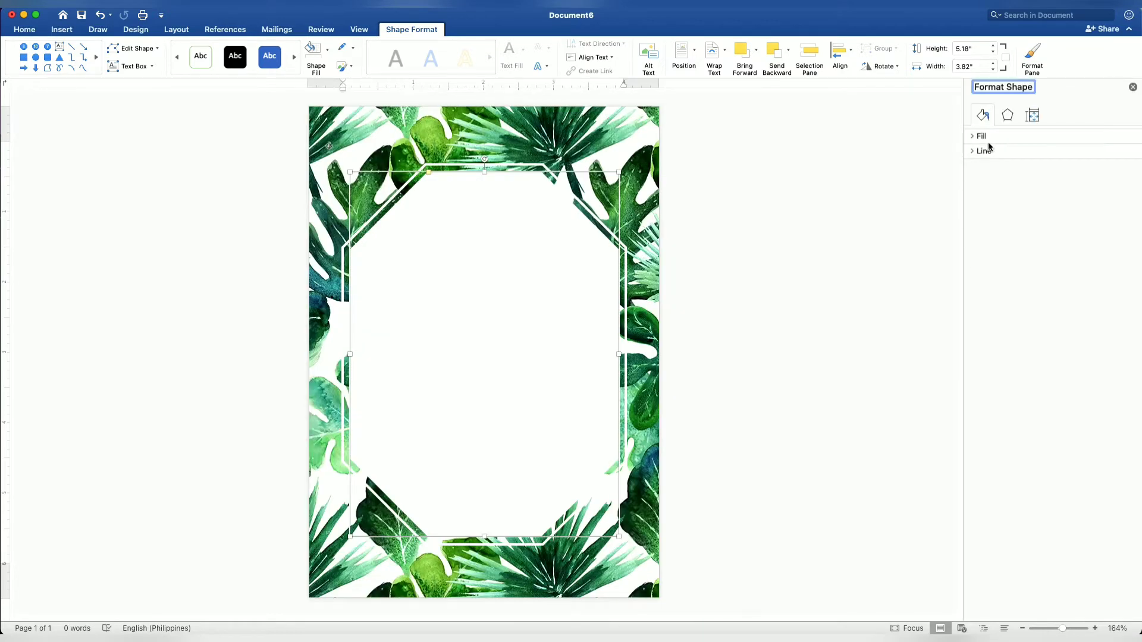
click(992, 138)
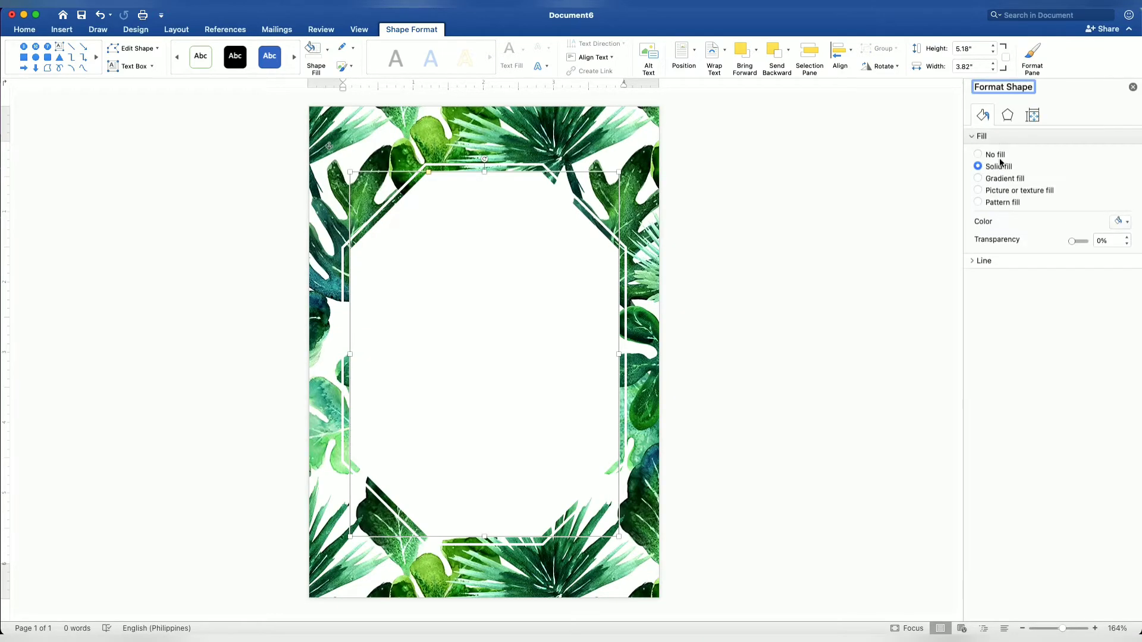
click(1129, 238)
click(1130, 238)
click(1130, 238)
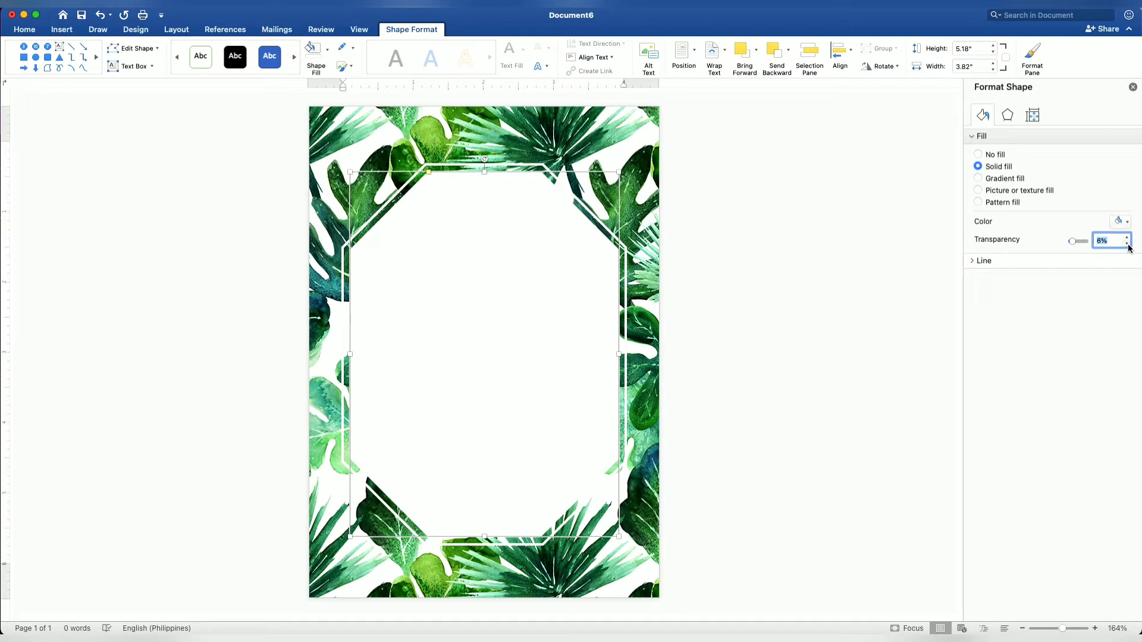
click(1132, 87)
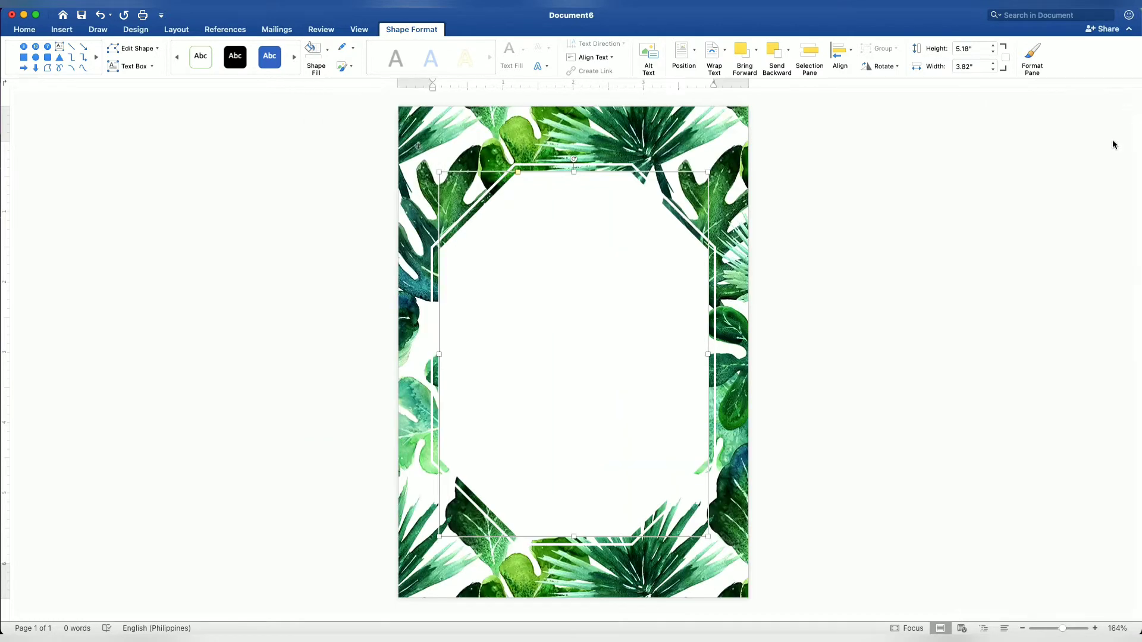
click(1003, 360)
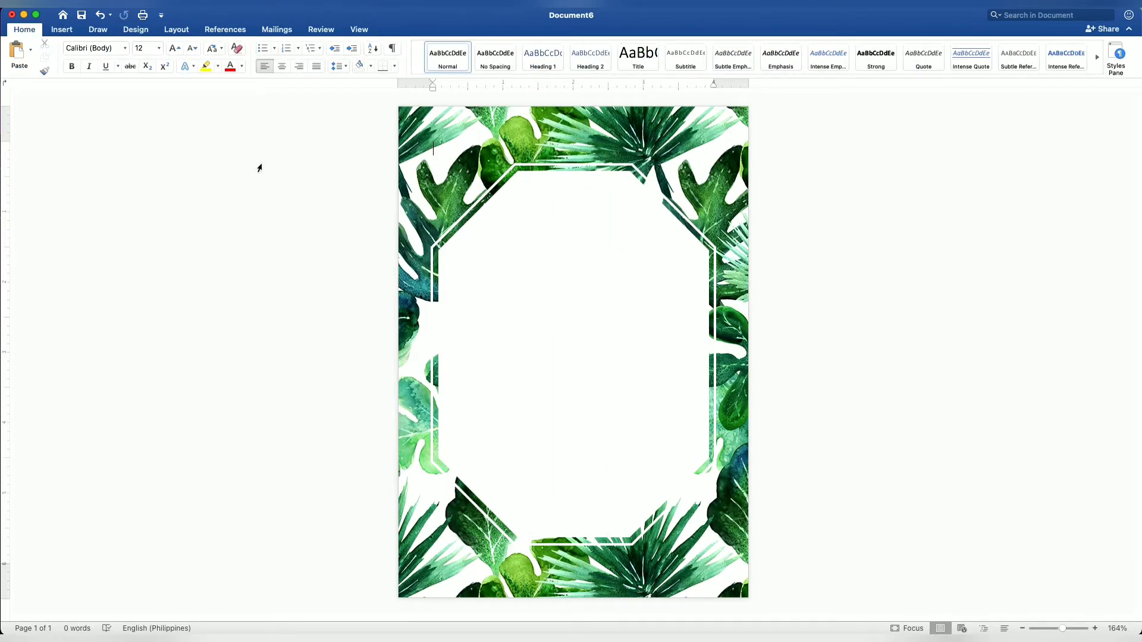
Step: Draw a rectangle about 5.04" high over the white octagon and widen it to about 4.03"
click(62, 30)
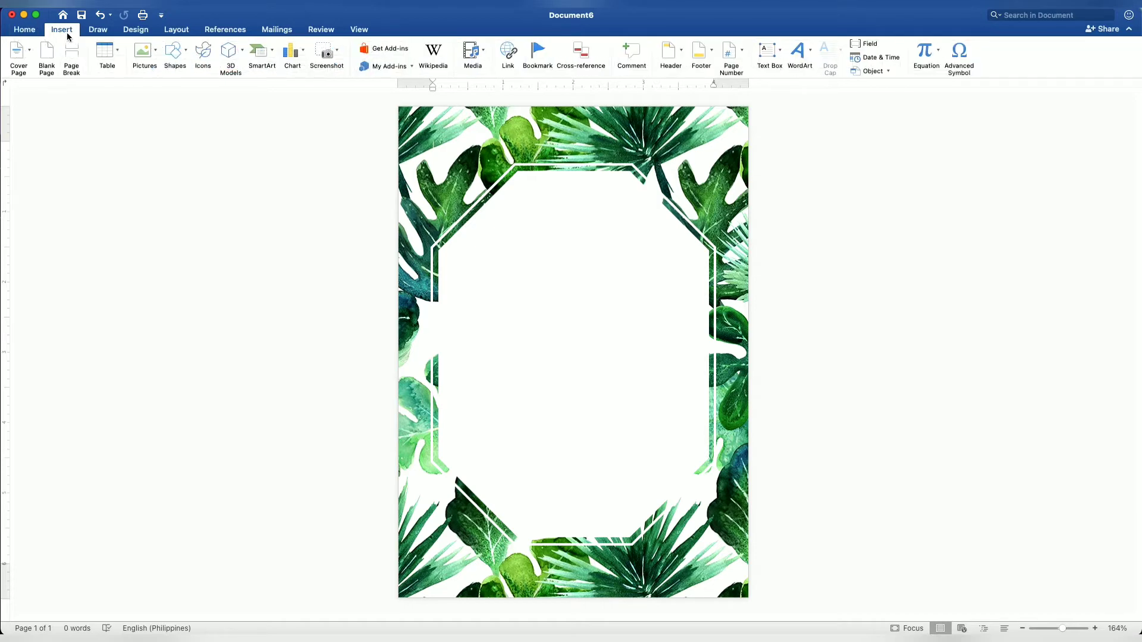
click(180, 55)
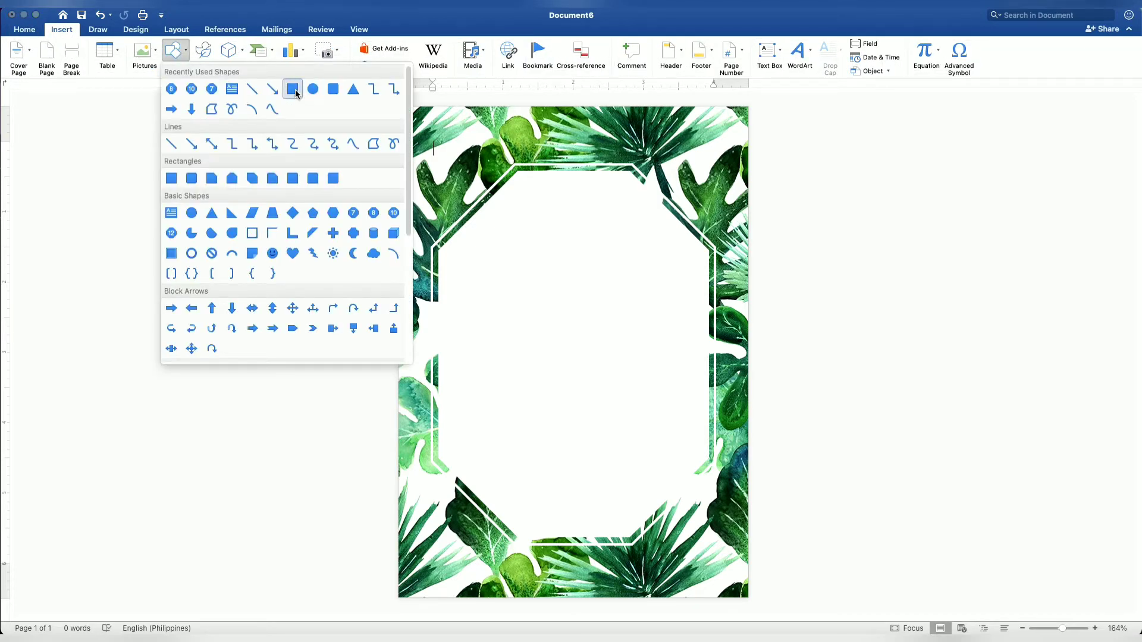
click(293, 90)
drag(442, 174, 714, 529)
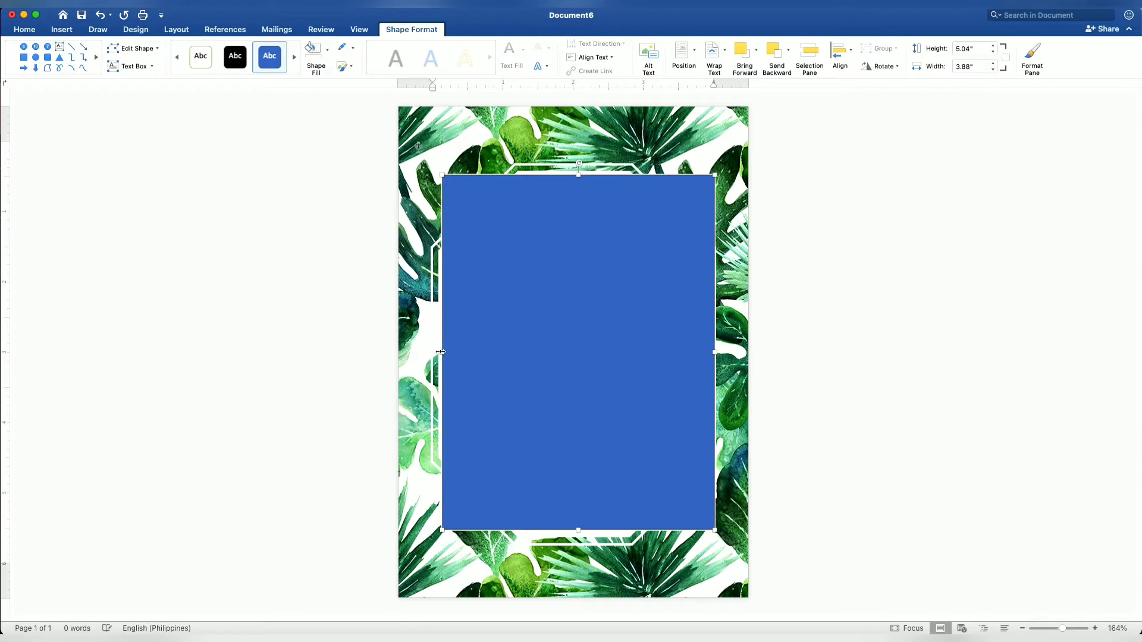
drag(440, 352, 432, 352)
Step: Make the blue rectangle hold text and enter "PLEASE JOIN US FOR" as its first line
right_click(549, 260)
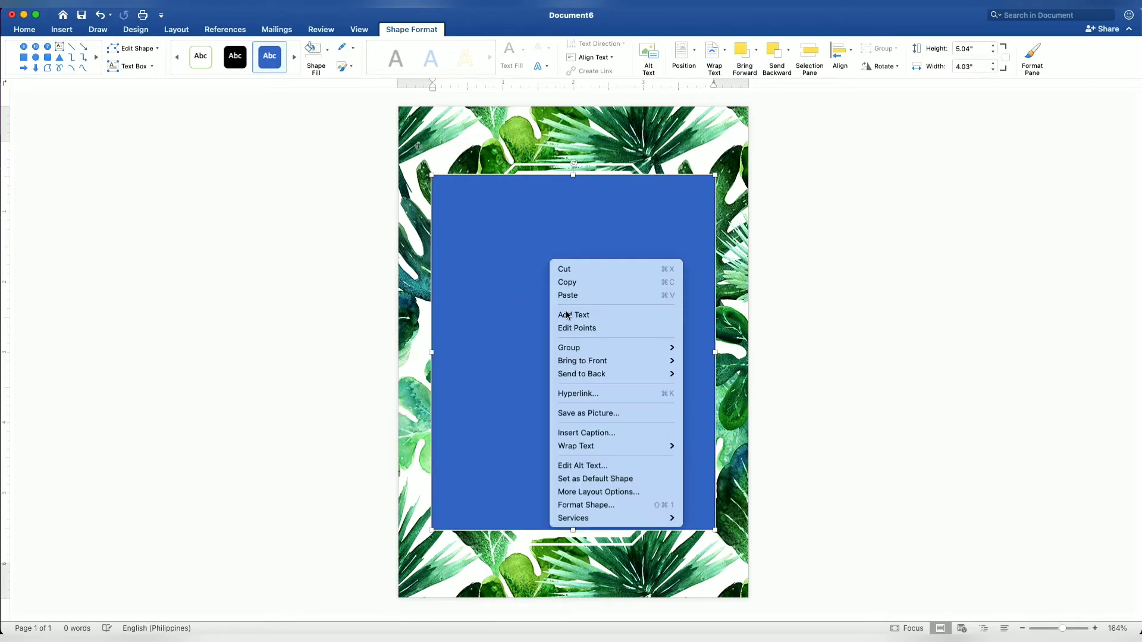
click(567, 315)
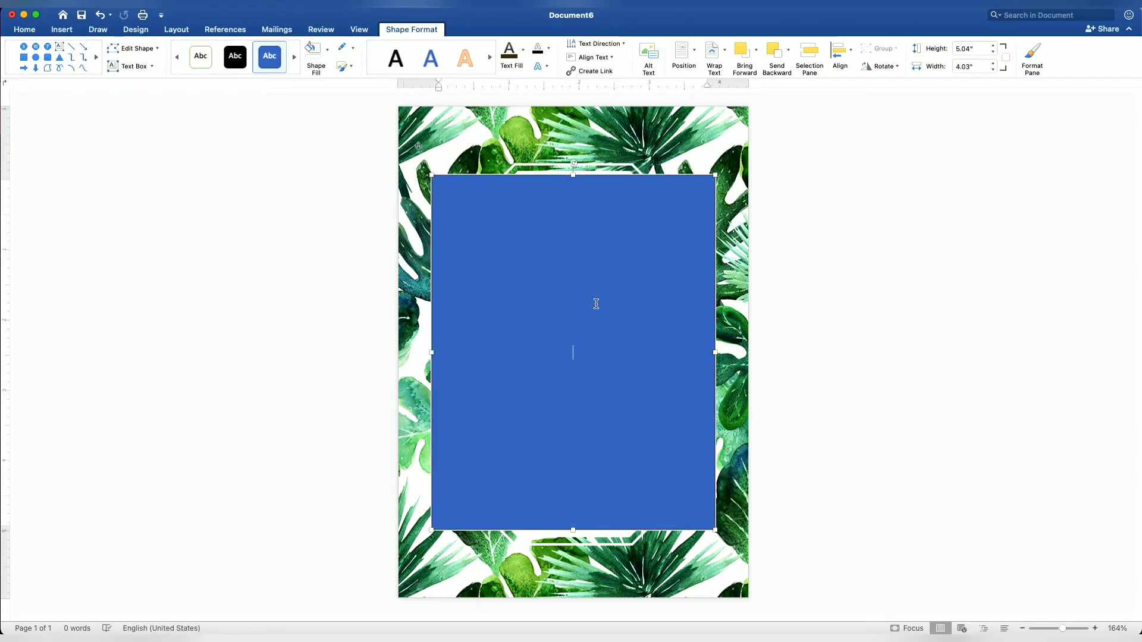
scroll(597, 304, up, 5)
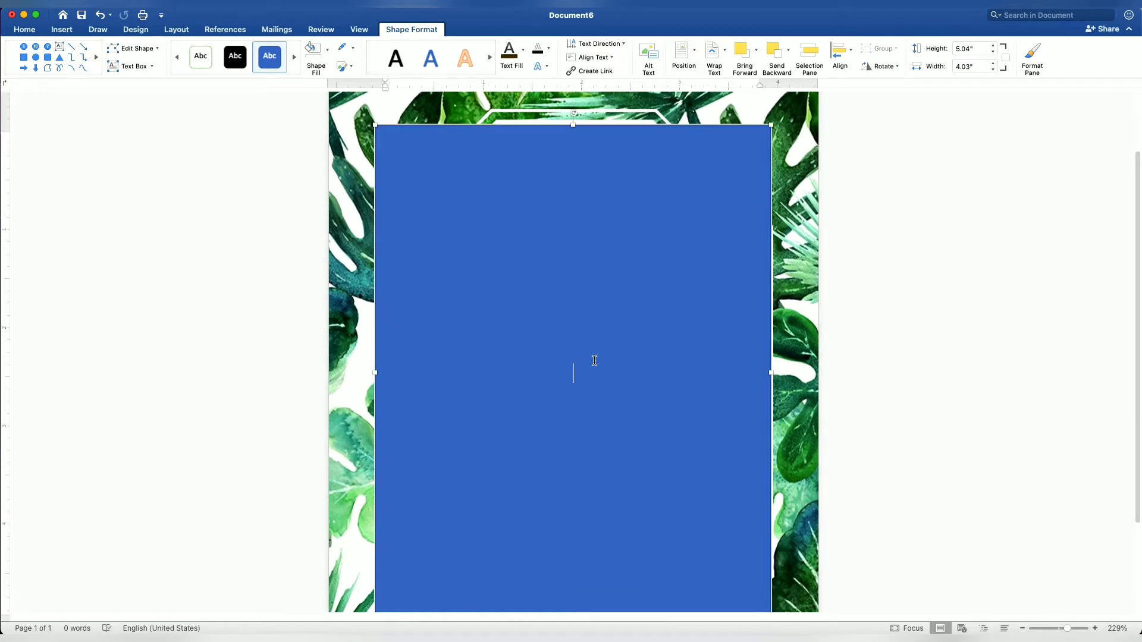
text(PL)
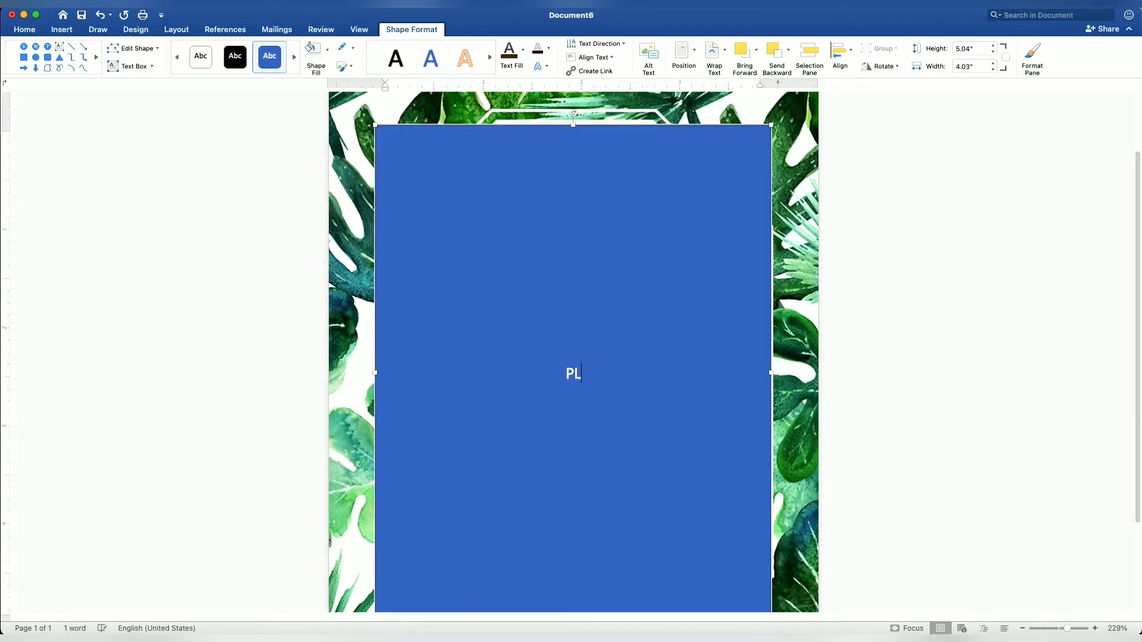
text(EASE JOIN US FOR)
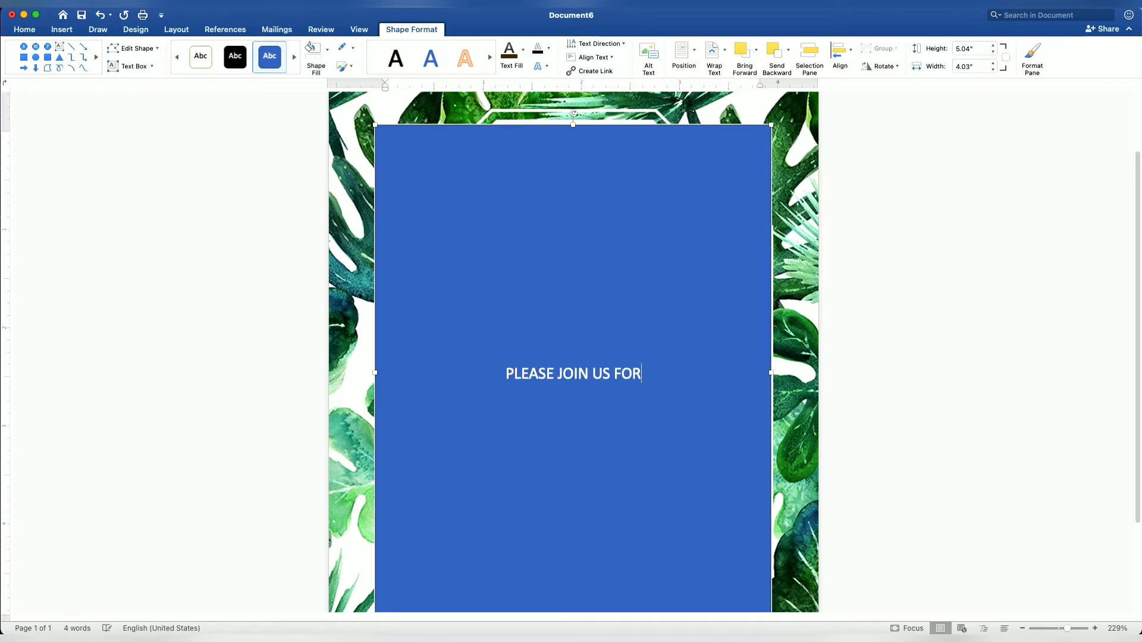
key(Return)
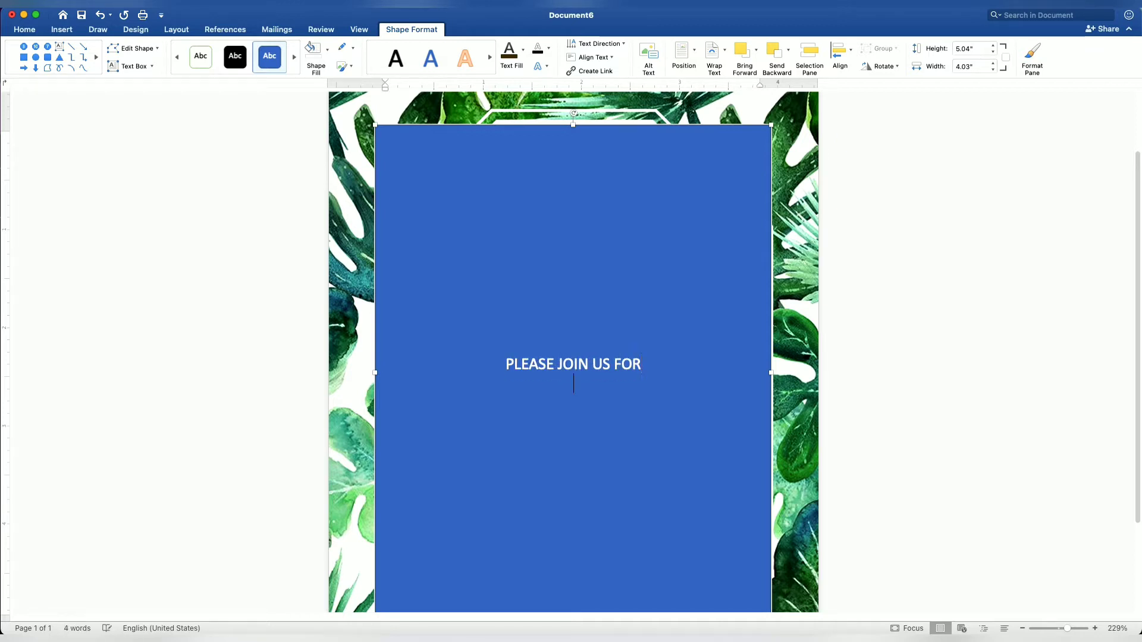
Step: Add the celebrant's first name in possessive form on the second line and "18TH BIRTHDAY" on the third
text(C)
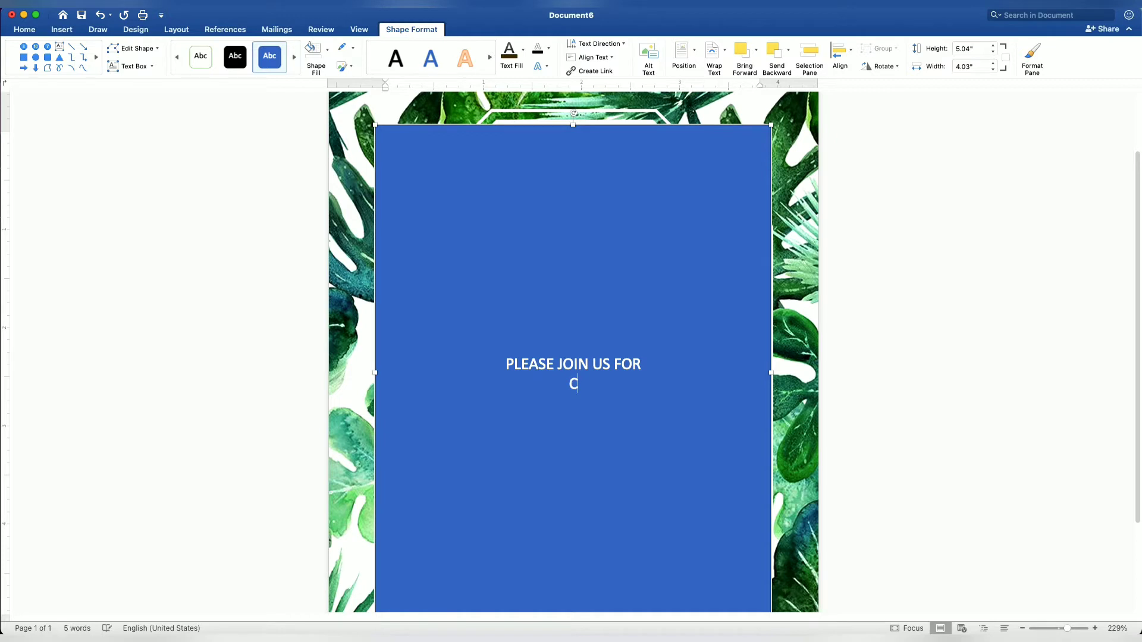
text(ass)
text(y's)
key(Return)
text(1)
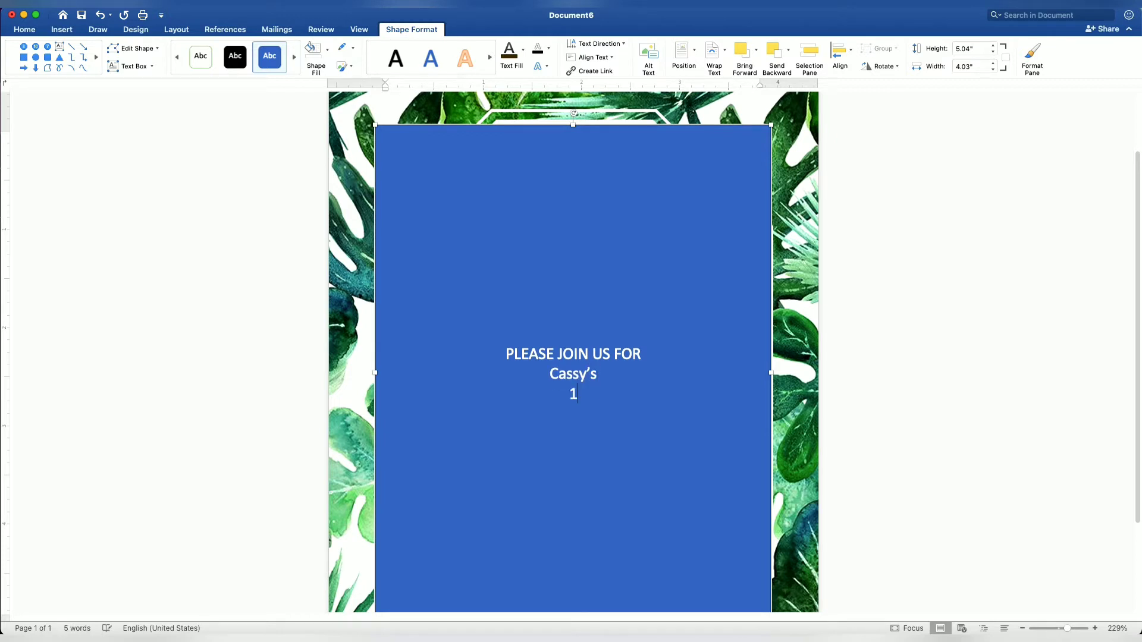
text(8th)
key(BackSpace)
key(BackSpace)
key(BackSpace)
text(TH BIRTHDAY)
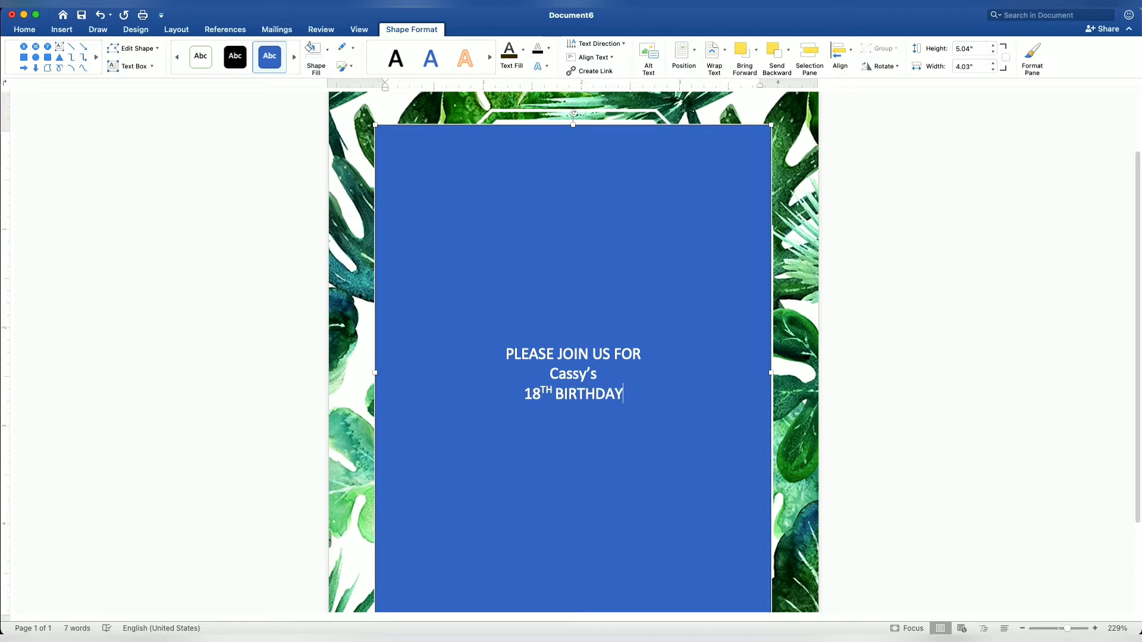
Step: Leave a blank line and add the date and time lines "SUNDAY 30TH MAY" and "6PM TILL LATE"
key(Return)
key(Return)
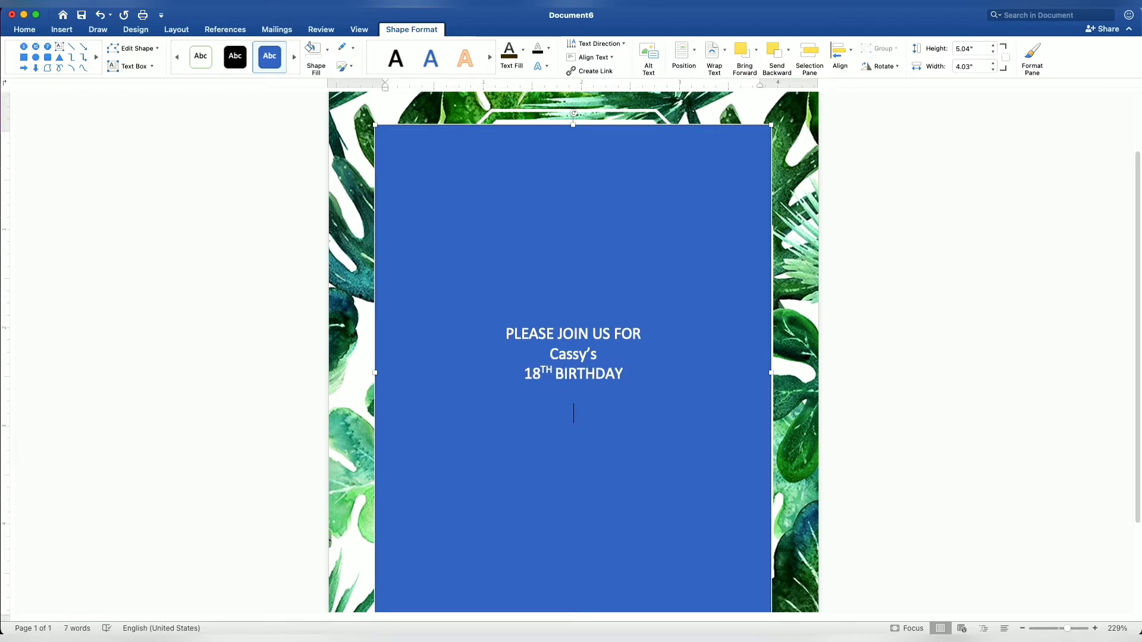
text(SUNDAY 3)
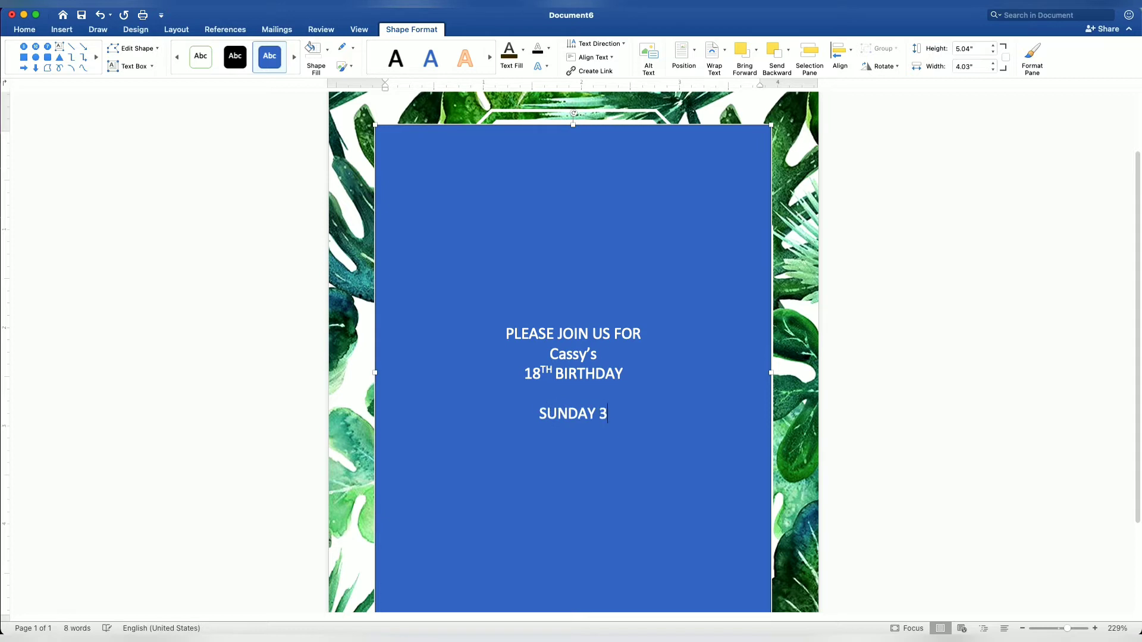
text(0TH)
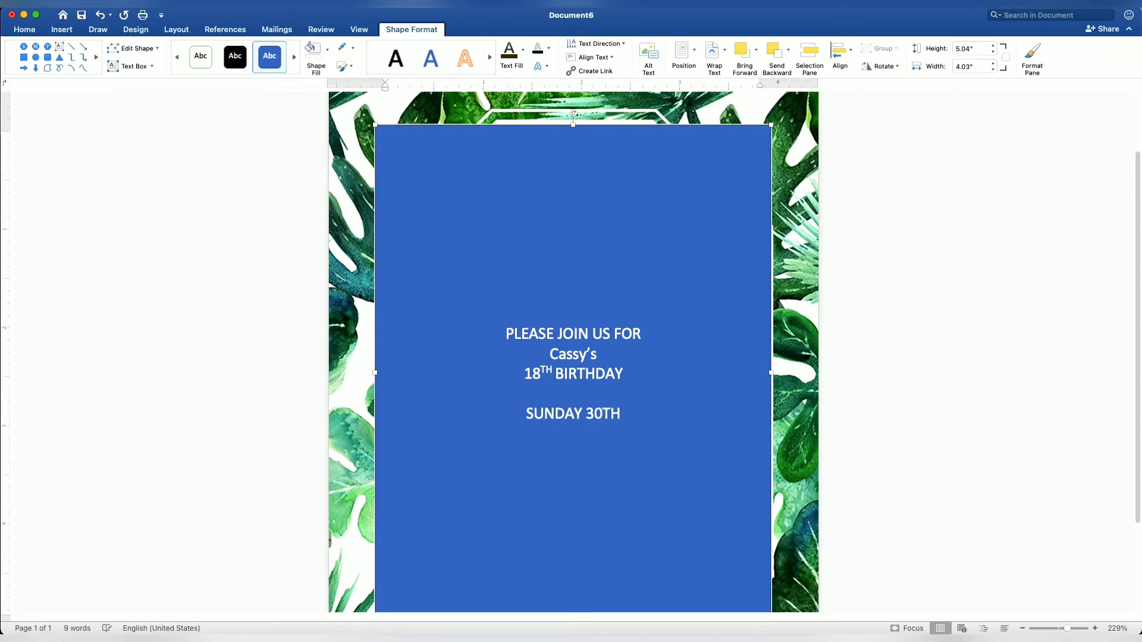
text( MAY)
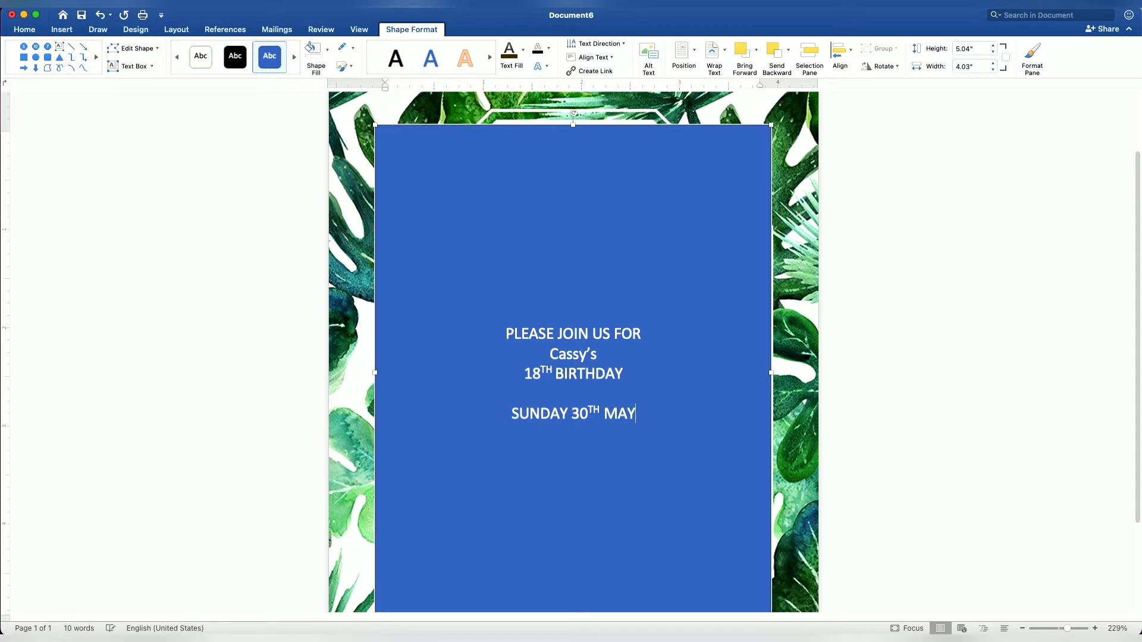
key(Return)
text(6)
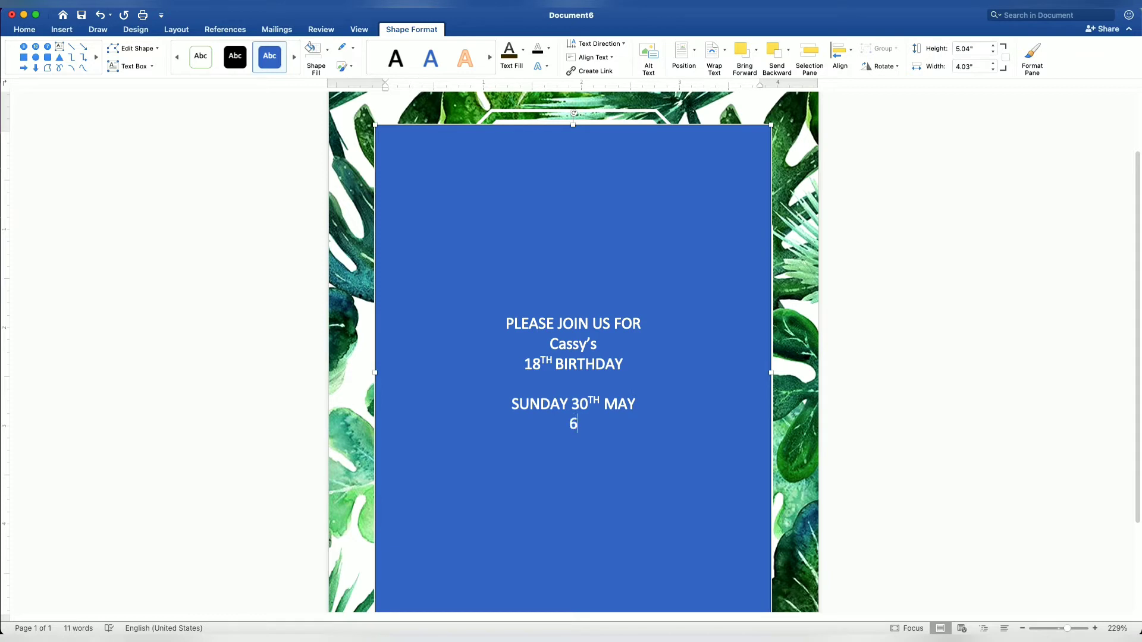
text(PM TILL LATE)
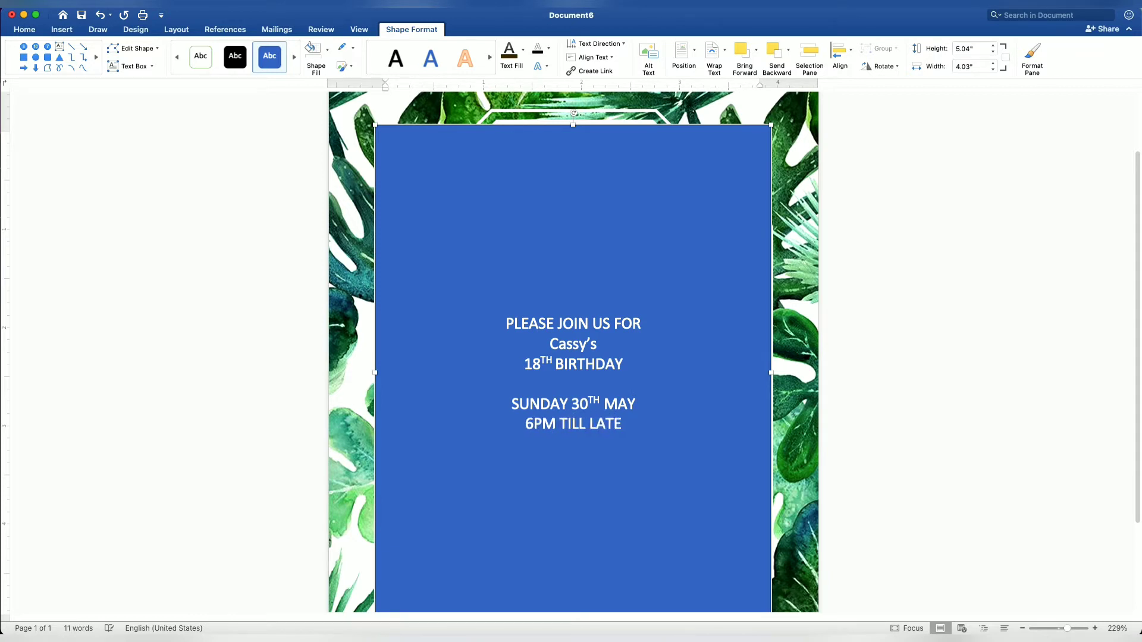
Step: Leave a blank line and add the venue lines "JAPANESE GARDEN", "TONDALIGAN BEACH" and "DAGUPAN CITY"
key(Return)
key(Return)
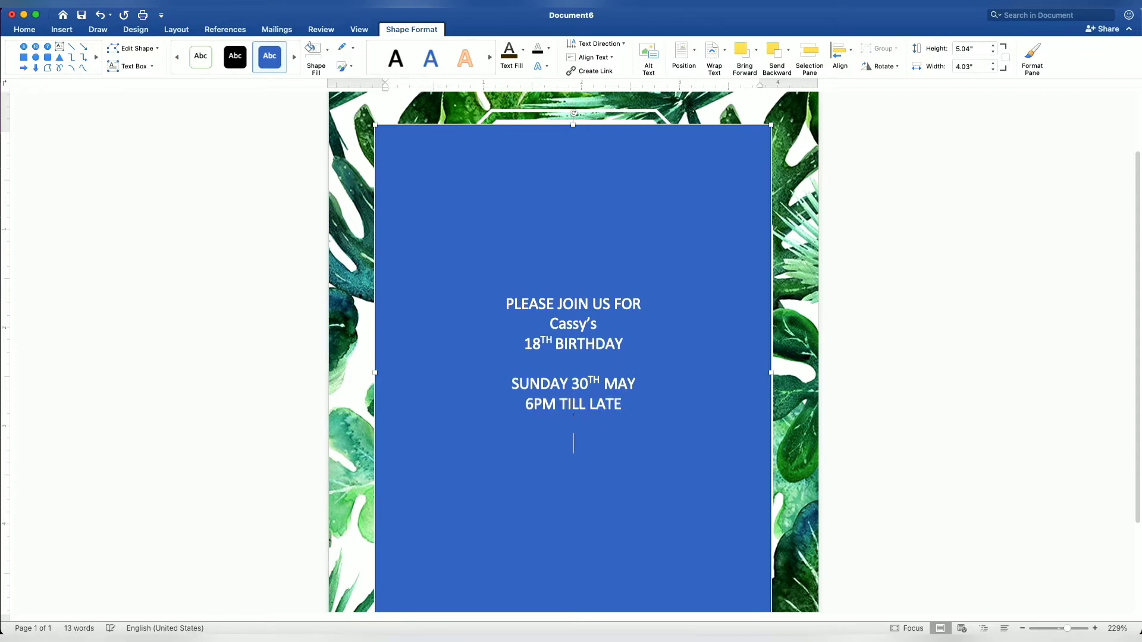
text(JAPANESE GARDEN)
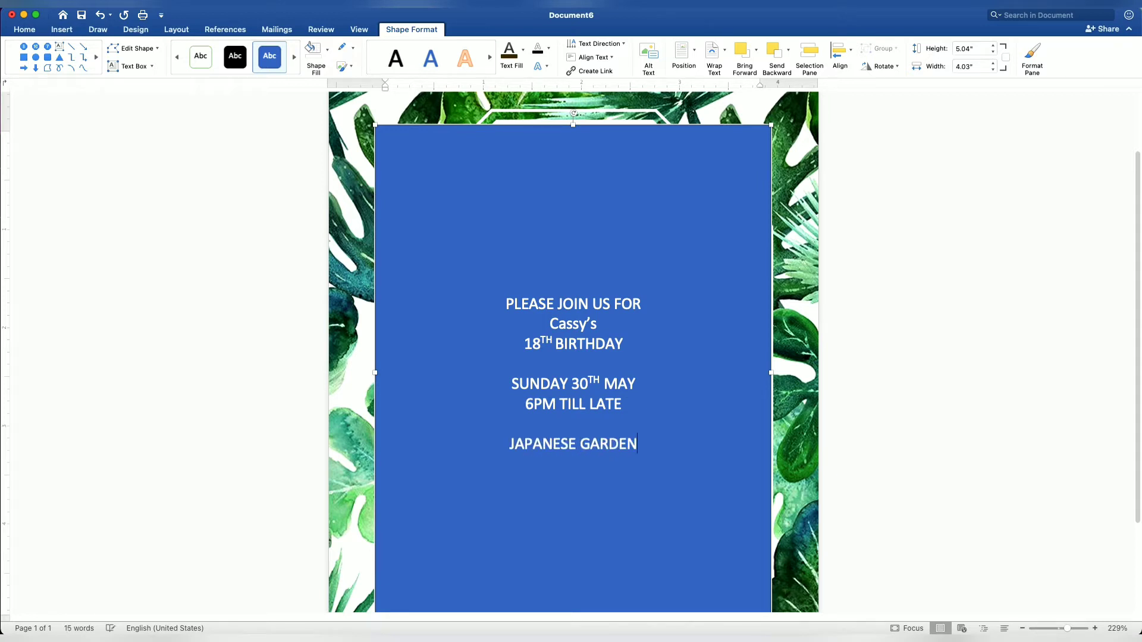
key(Return)
text(TONDALI)
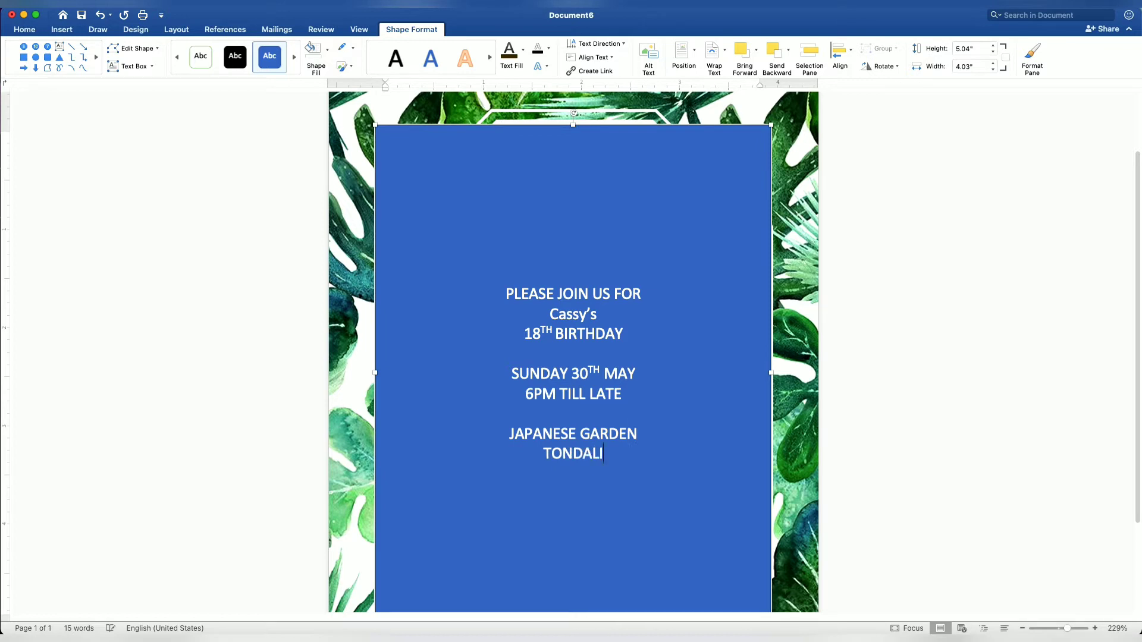
text(GAN BEACH)
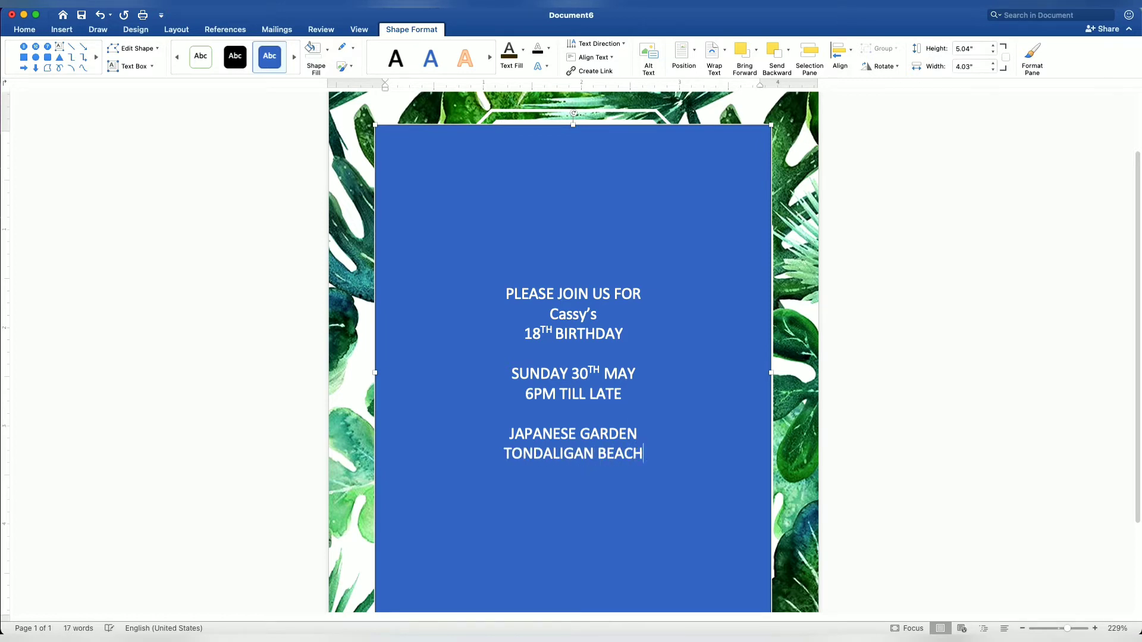
key(Return)
text(BEACH)
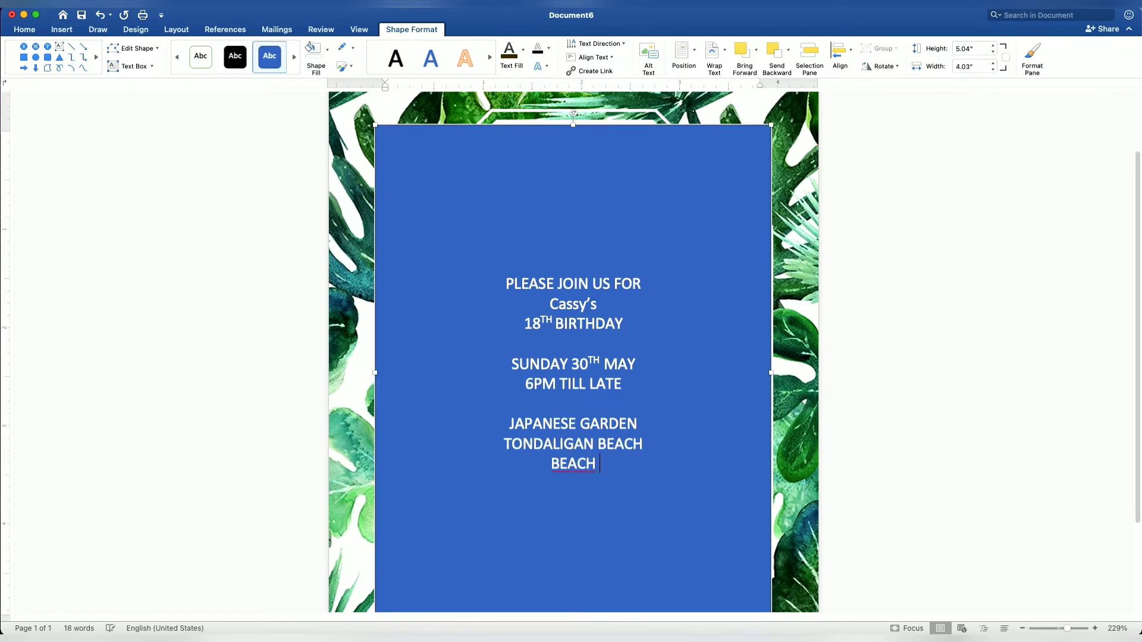
key(BackSpace)
key(BackSpace)
key(BackSpace)
key(BackSpace)
key(BackSpace)
text(DAGUPAN CITY)
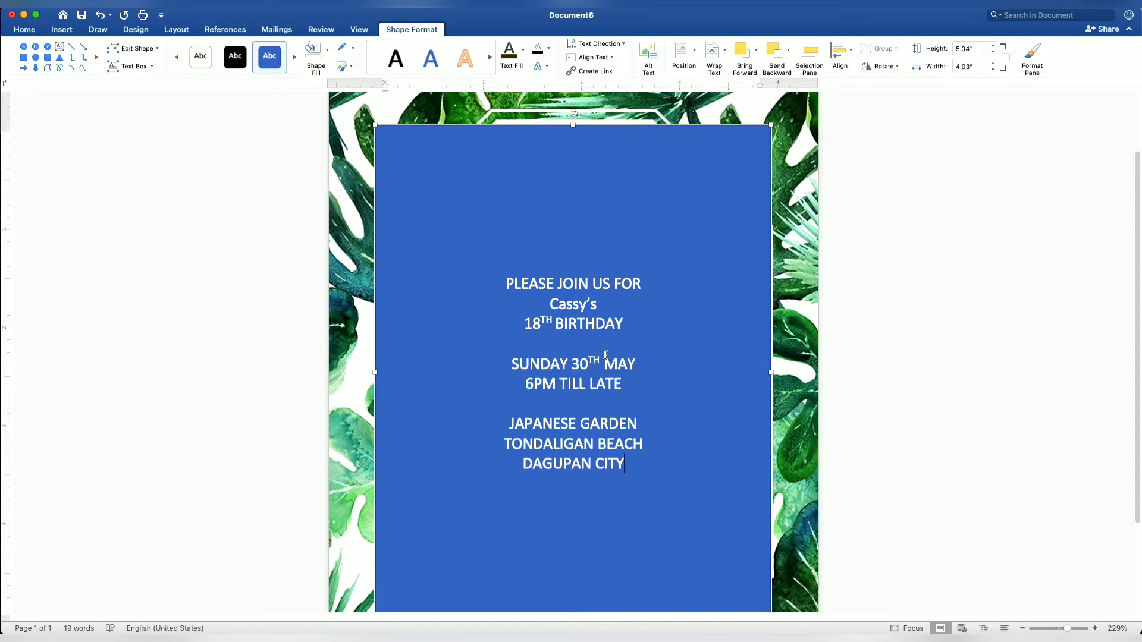
Step: Remove the text rectangle's fill and outline and make all of its text black
scroll(605, 355, down, 1)
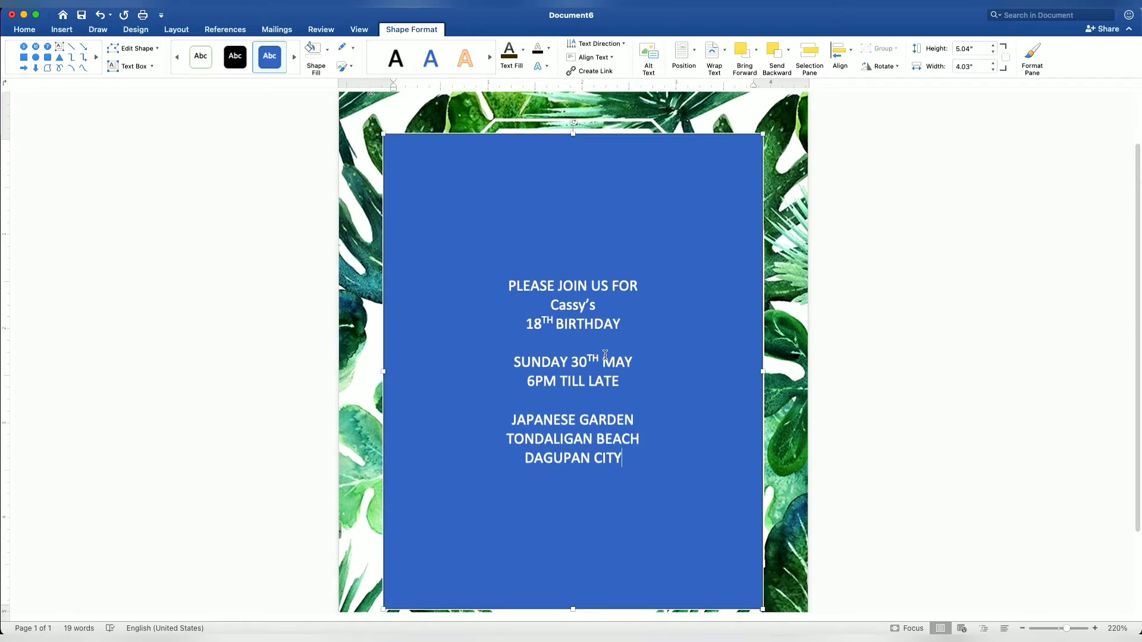
scroll(654, 385, down, 5)
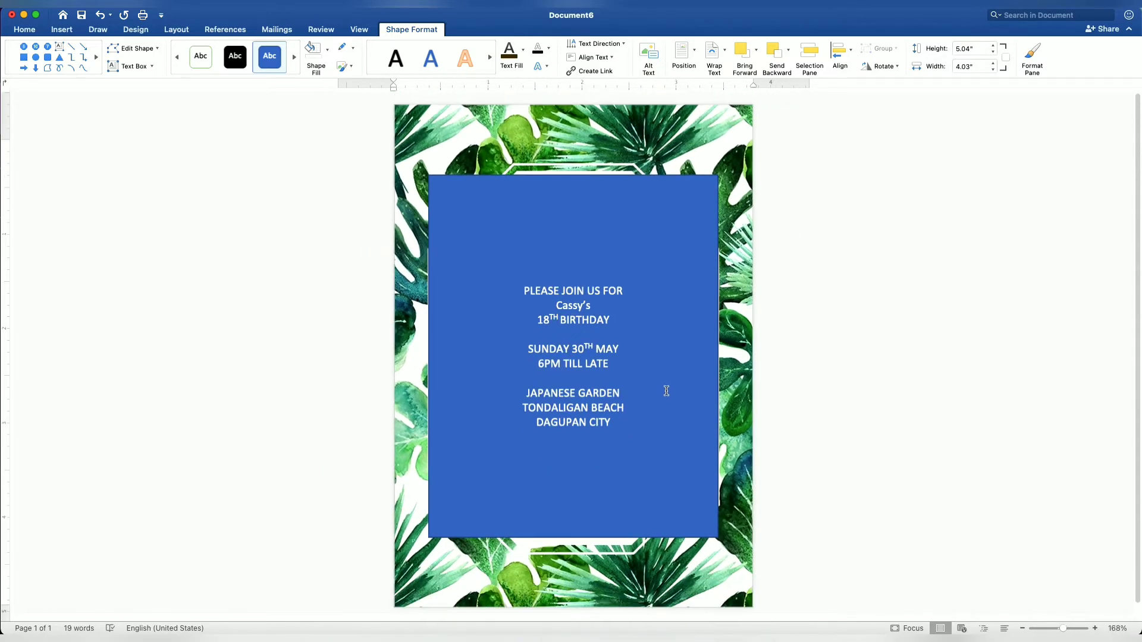
scroll(772, 411, down, 1)
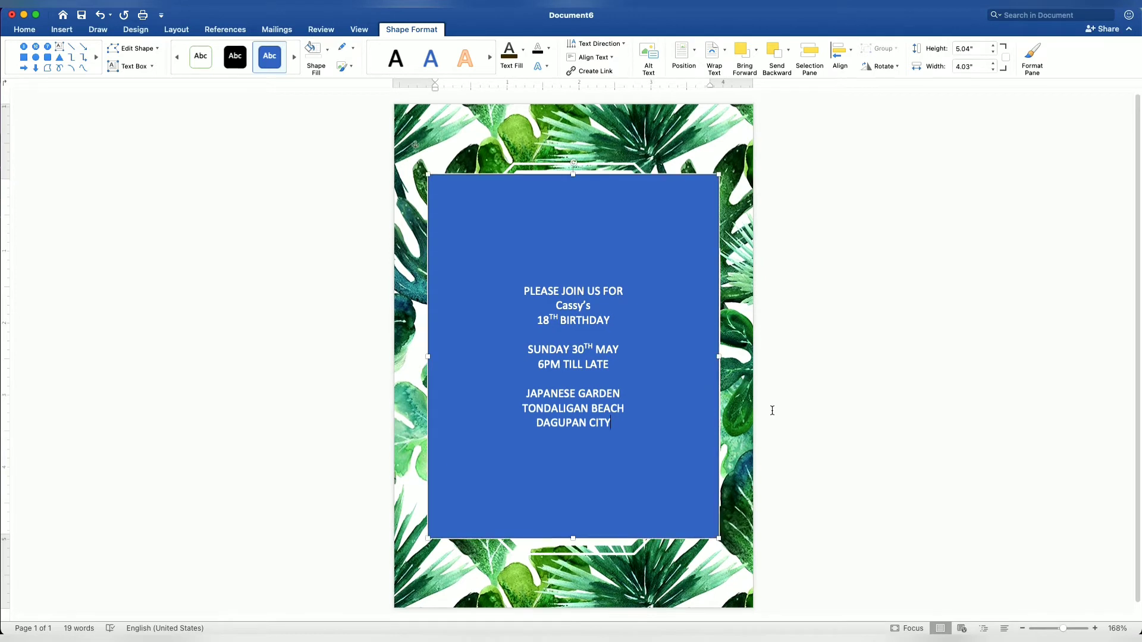
click(553, 177)
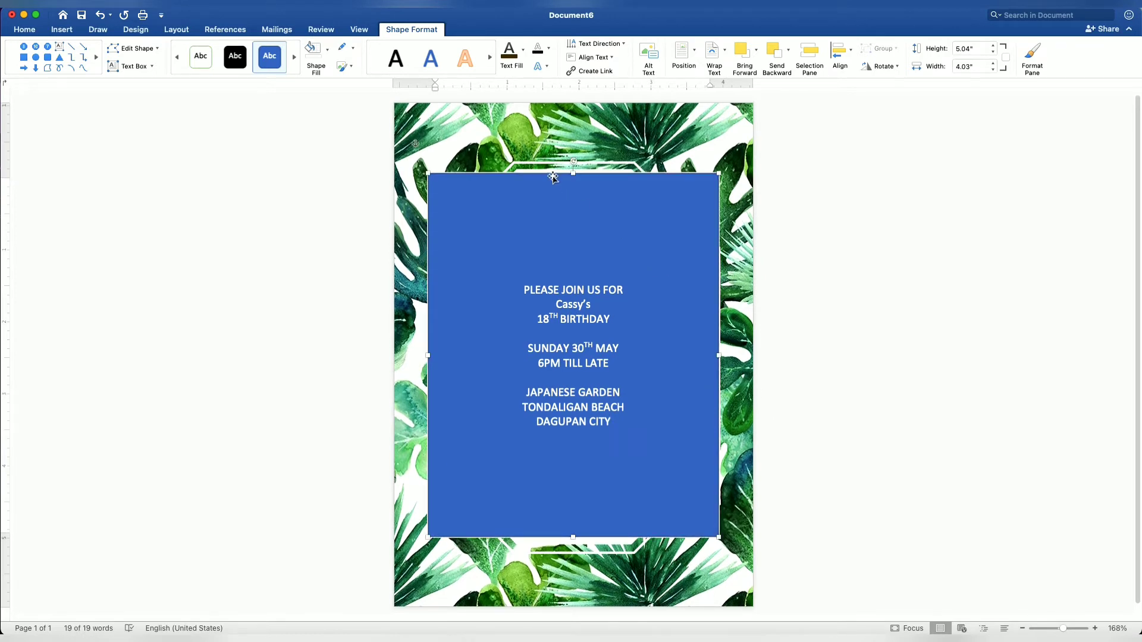
click(327, 49)
click(334, 83)
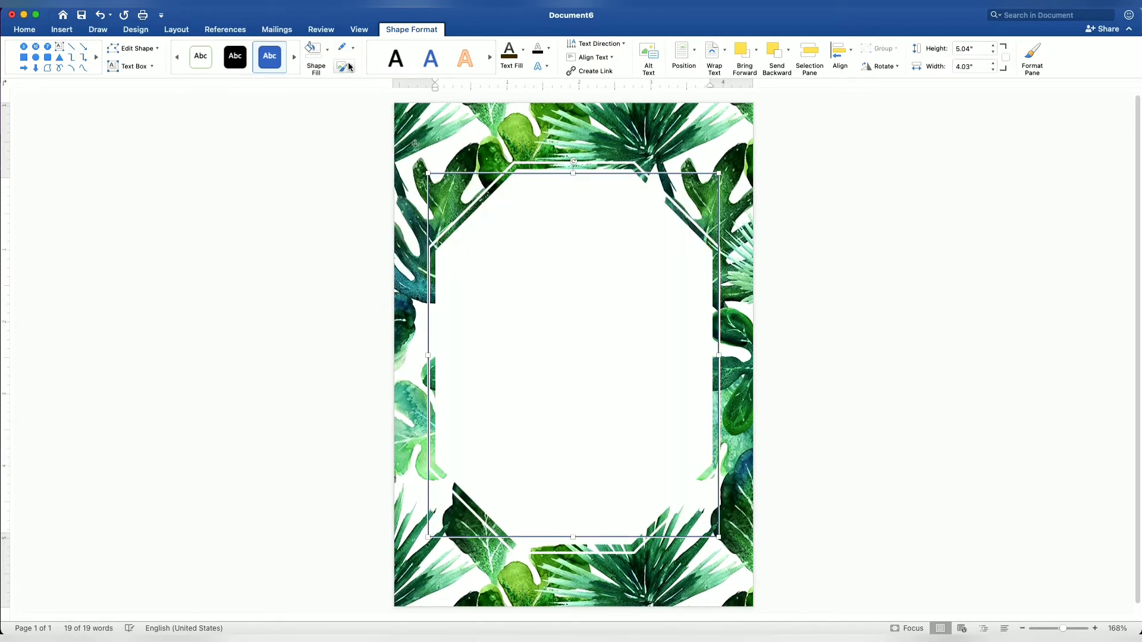
click(353, 47)
click(379, 73)
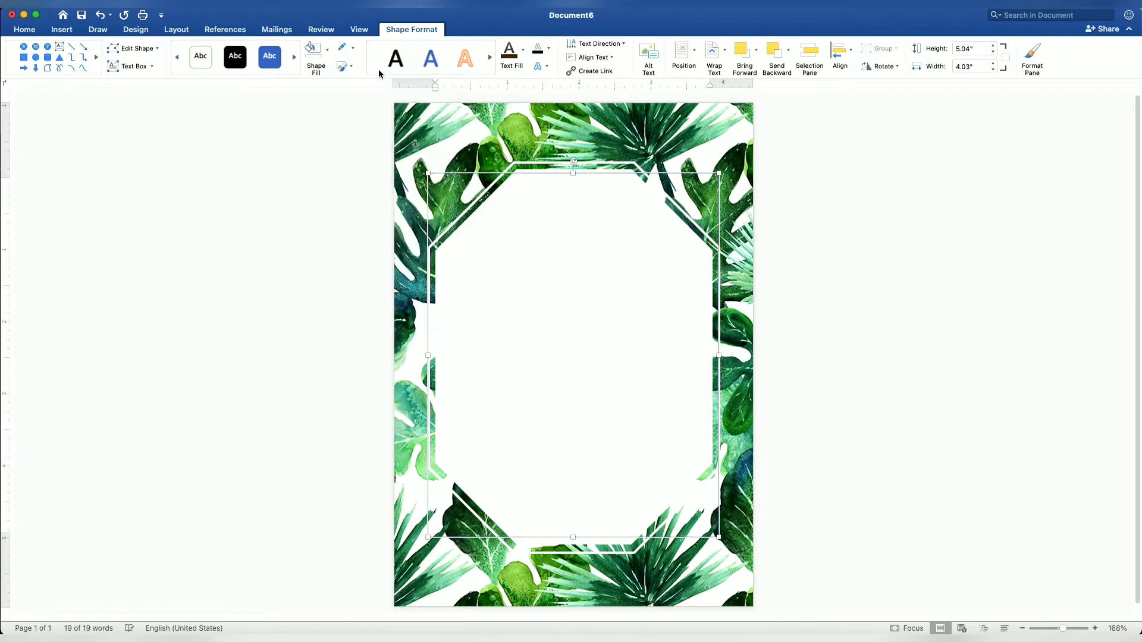
click(523, 50)
click(518, 124)
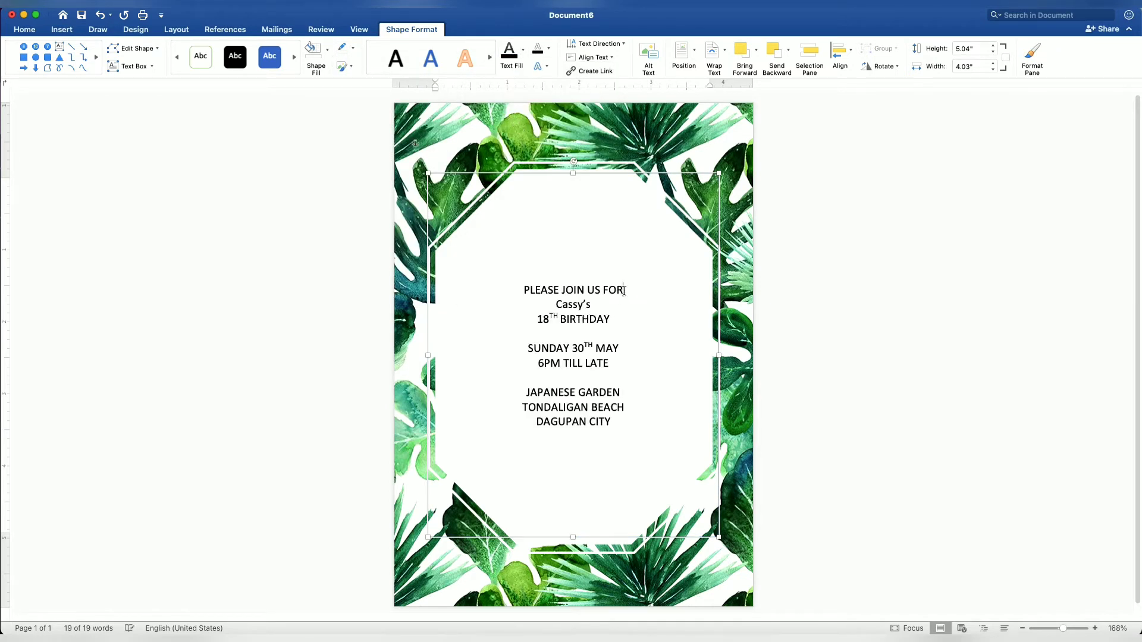
Step: Format the line "PLEASE JOIN US FOR" in American Typewriter Condensed Light at 14 pt
drag(627, 290, 519, 289)
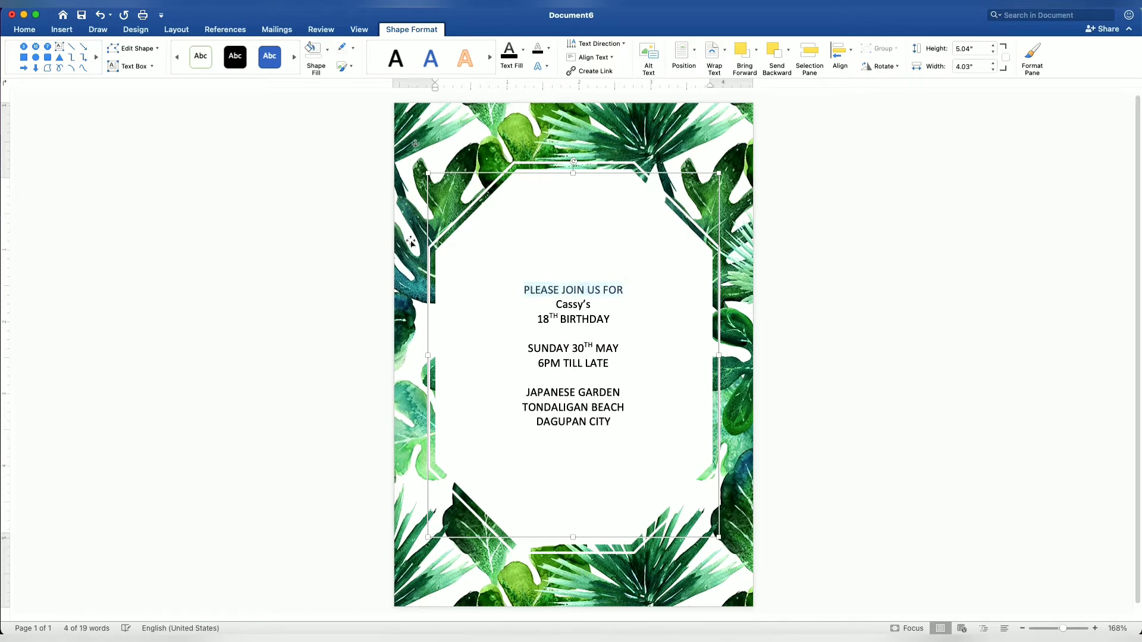
click(24, 29)
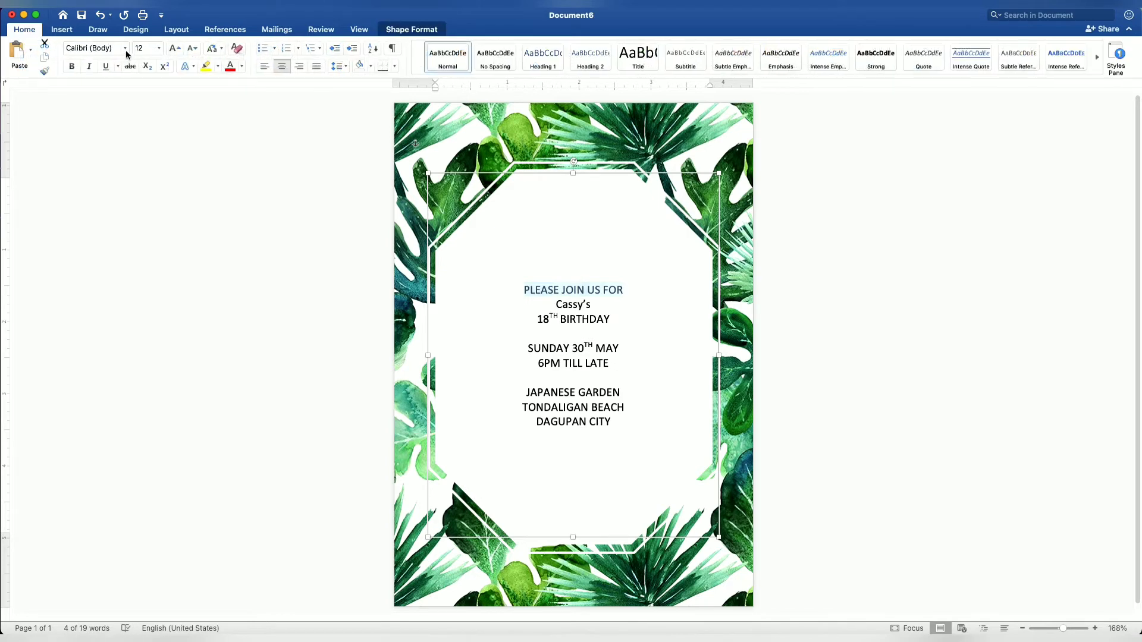
click(126, 49)
mouse_move(134, 154)
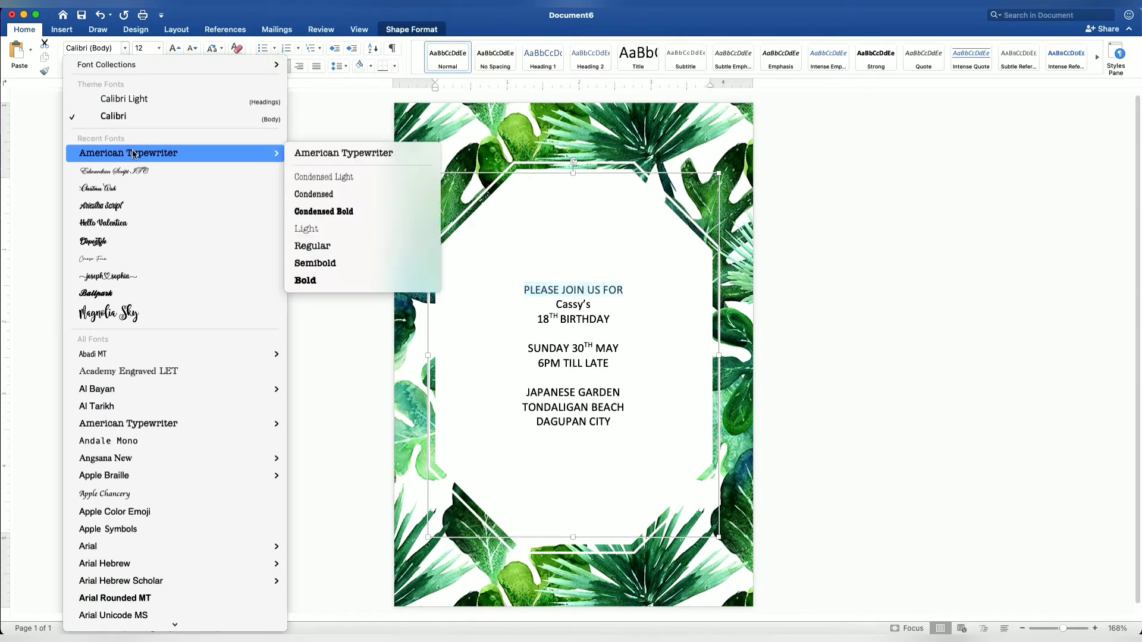
click(323, 181)
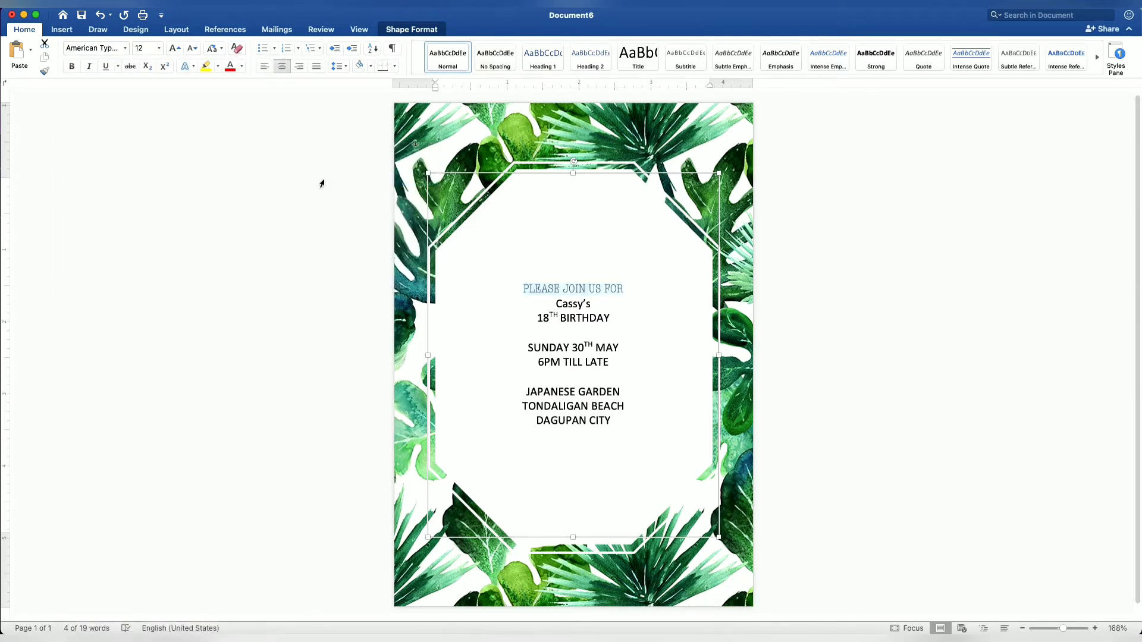
key(super+shift+period)
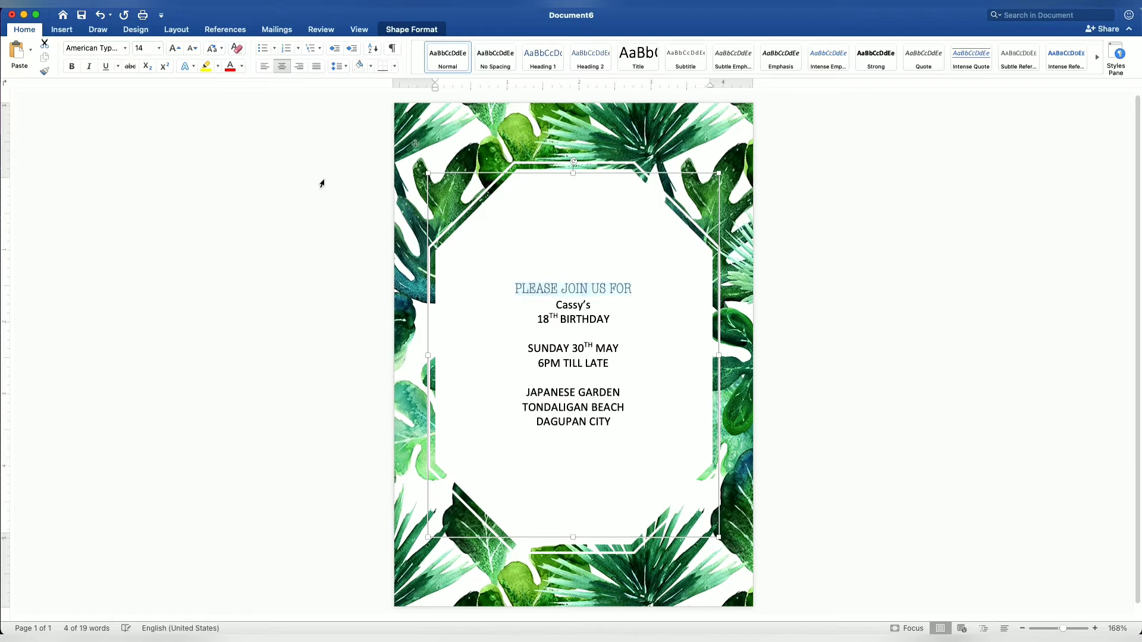
Step: Set the celebrant's name line in the Edwardian Script ITC font
click(574, 303)
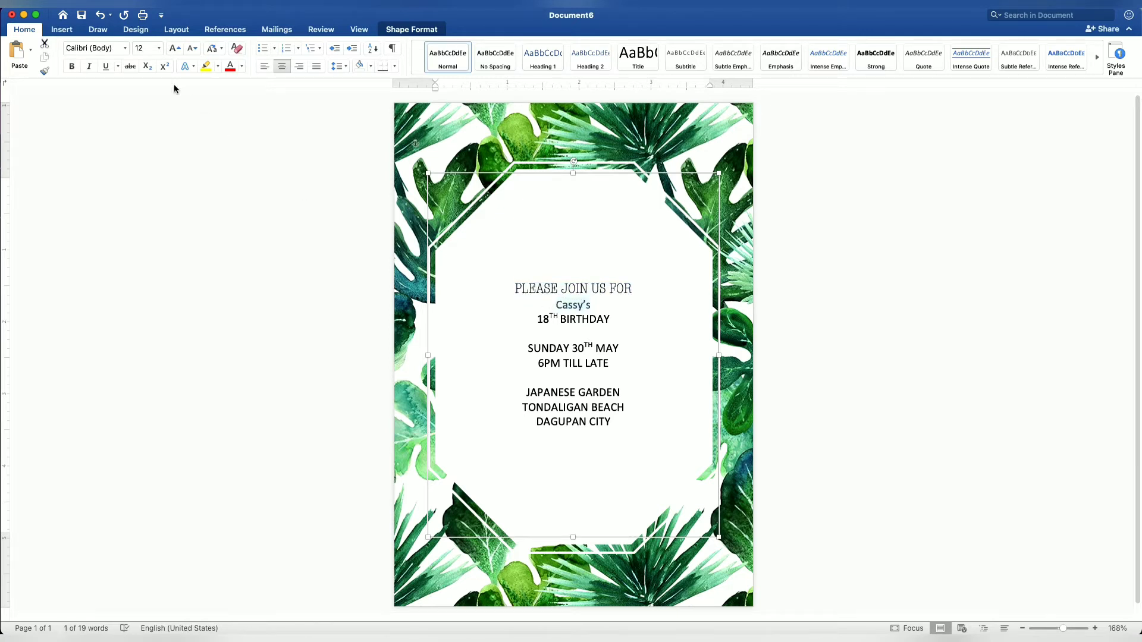
click(125, 49)
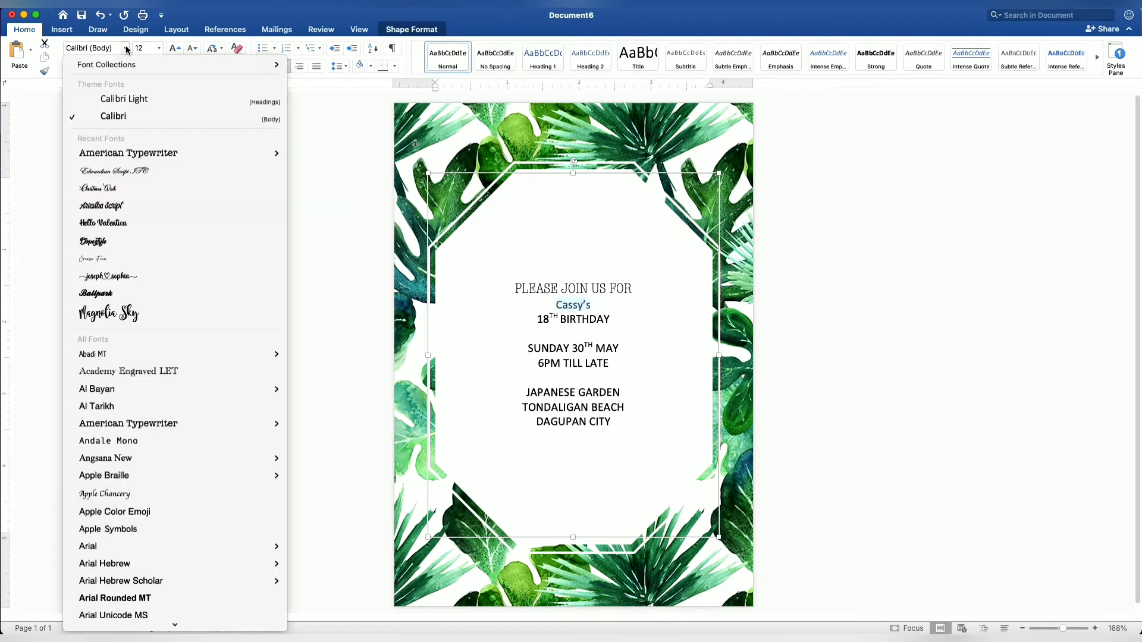
click(124, 172)
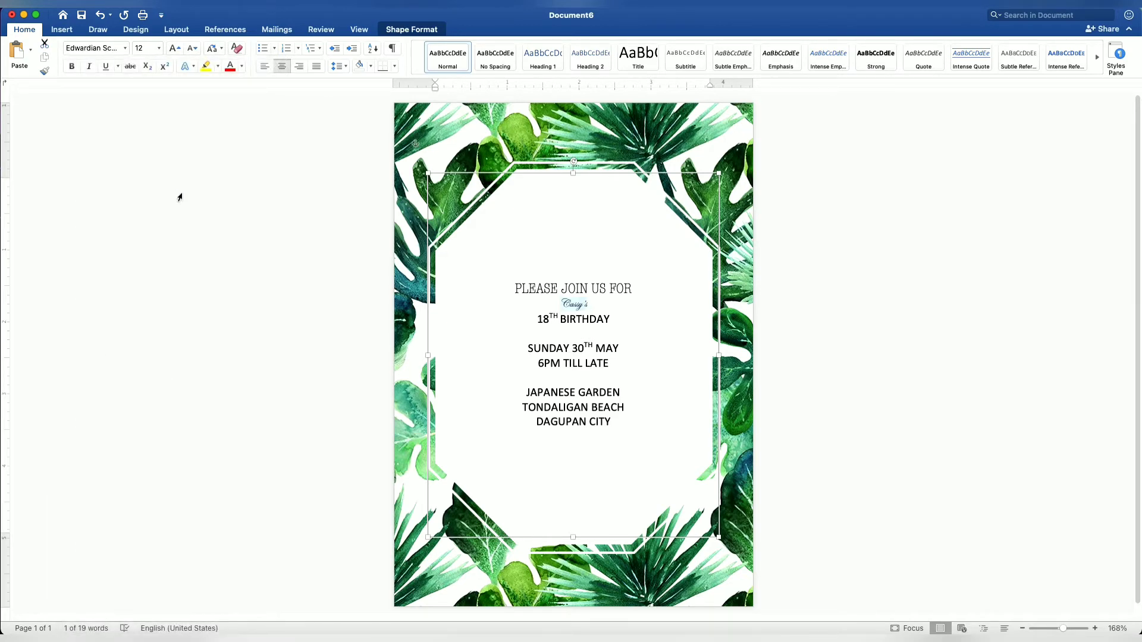
Step: Enlarge the celebrant's name to 91 pt so it dominates the invitation text
key(super+shift+period)
key(super+shift+period)
key(super+shift+period)
key(super+shift+period)
key(super+shift+period)
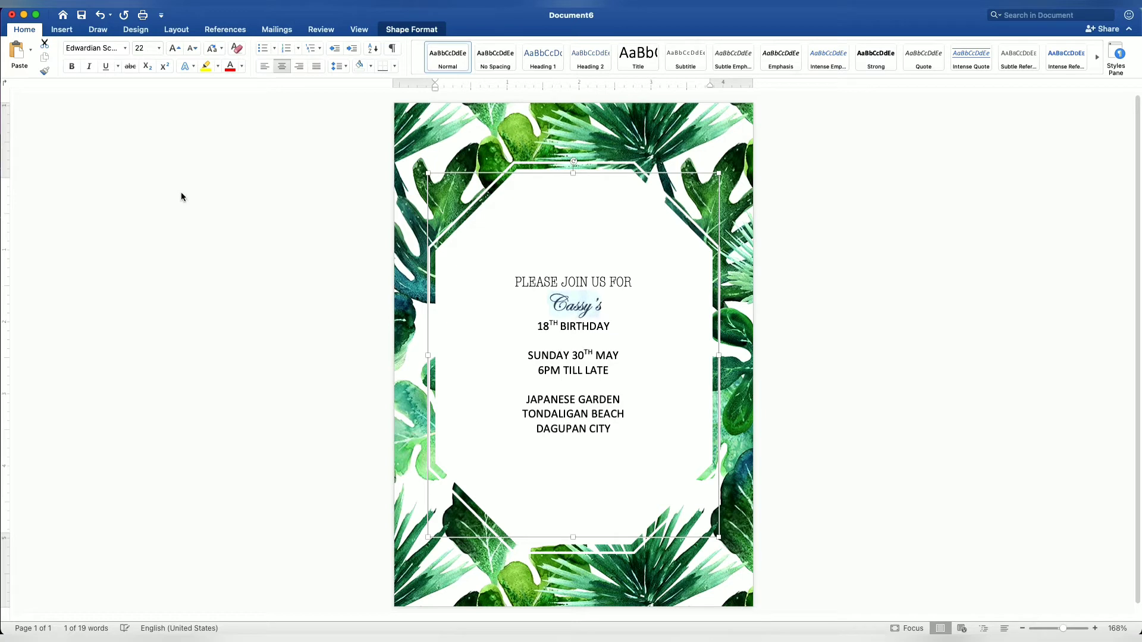
key(super+shift+period)
key(super+shift+period)
key(super+shift+period)
key(super+shift+period)
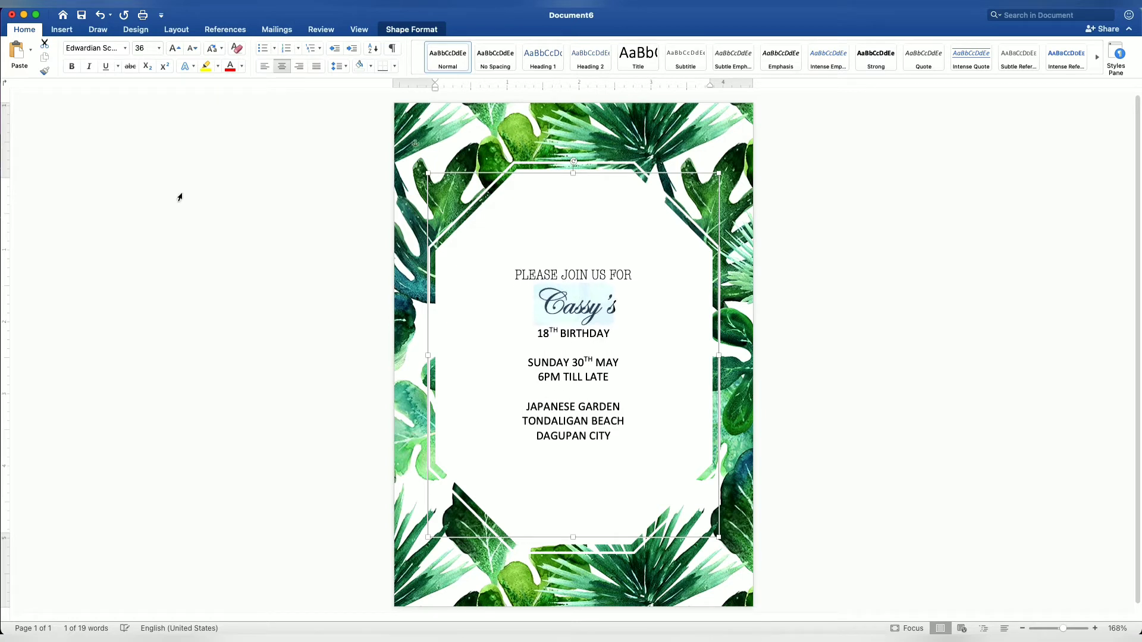
key(super+bracketright)
key(super+bracketright)
key(super+bracketright)
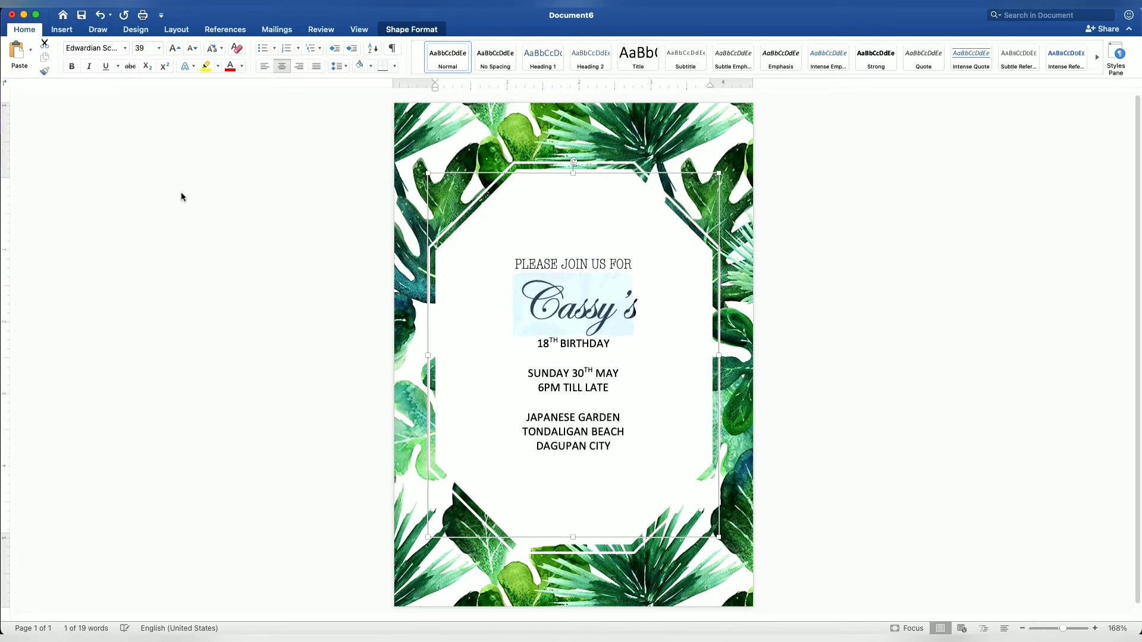
key(super+bracketright)
key(super+bracketright)
key(super+bracketright)
key(super+bracketright)
key(super+bracketright)
key(super+bracketright)
key(super+bracketright)
key(super+bracketright)
key(super+bracketright)
key(super+bracketright)
key(super+bracketright)
key(super+bracketright)
key(super+bracketright)
key(super+bracketright)
key(super+bracketright)
key(super+bracketright)
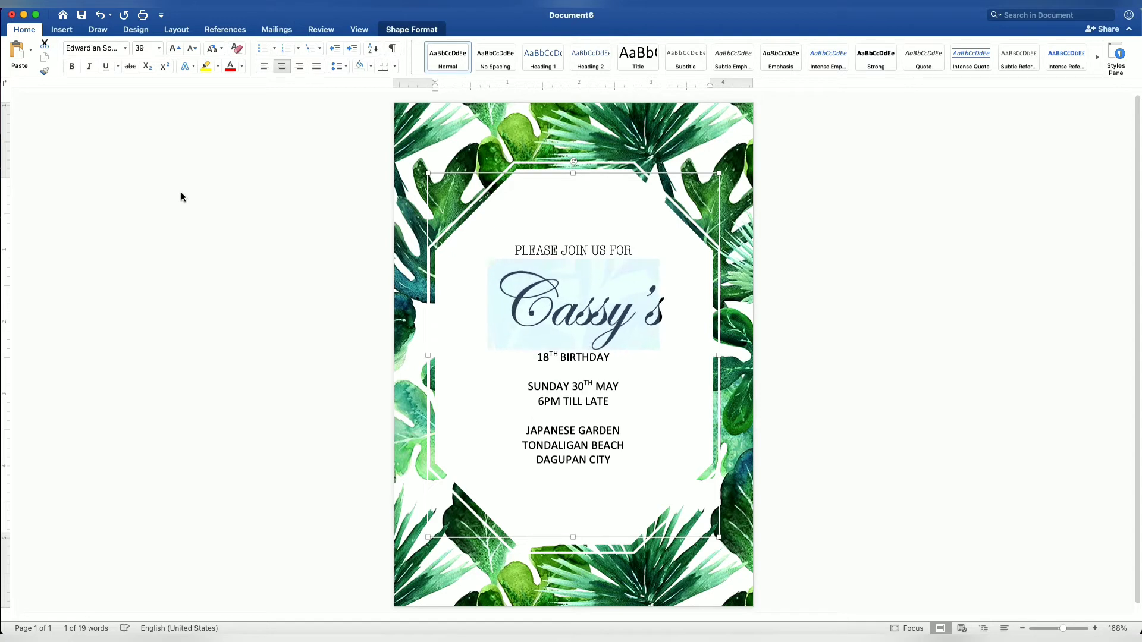
key(super+bracketright)
key(super+bracketright)
key(super+bracketright)
key(super+bracketright)
key(super+bracketright)
key(super+bracketright)
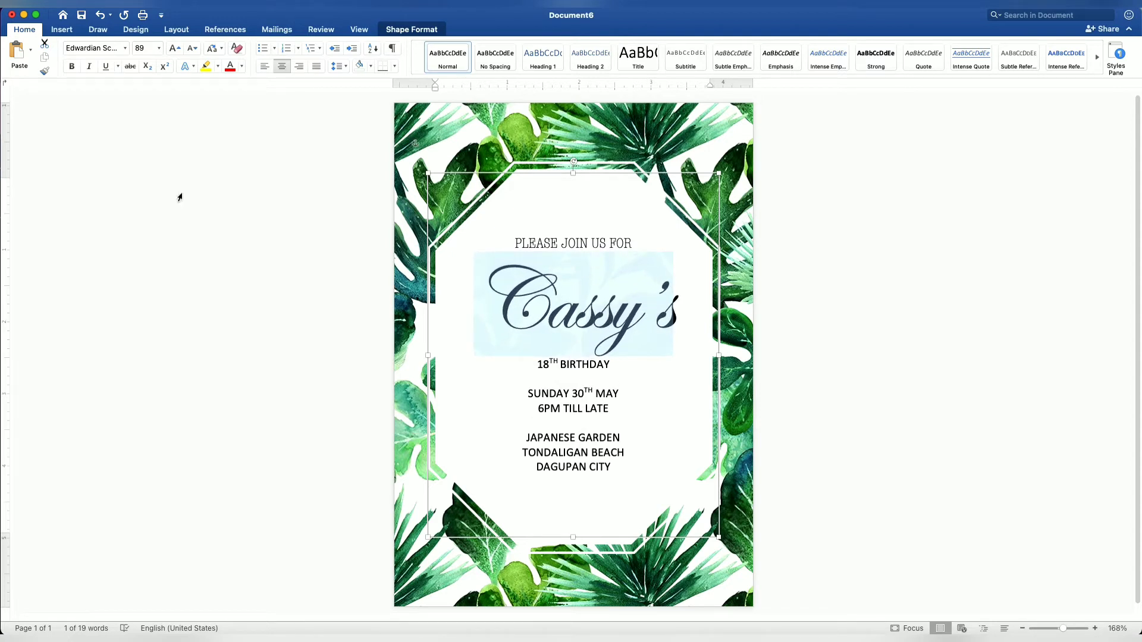
key(super+bracketright)
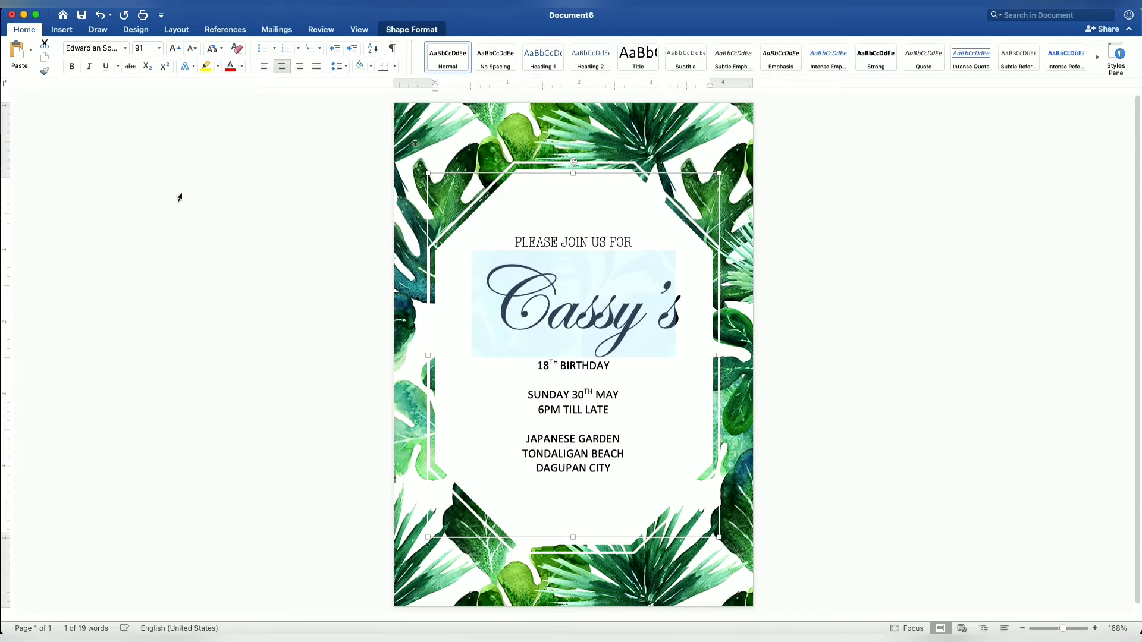
Step: Fill the celebrant's name text with the dark brown from the recent colors
click(437, 30)
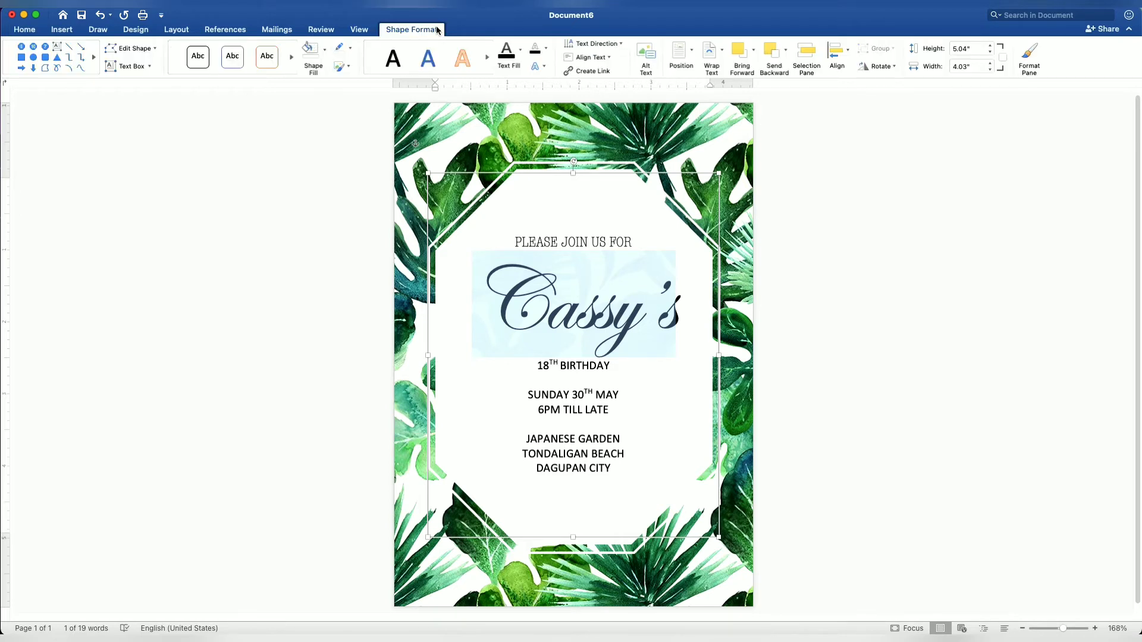
click(524, 54)
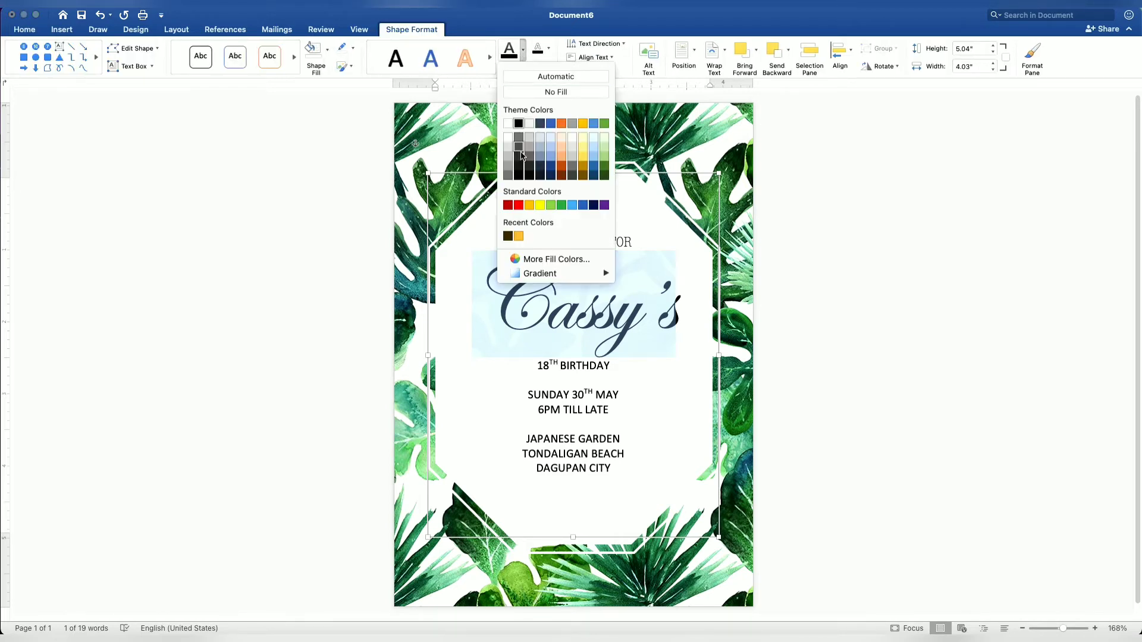
click(507, 236)
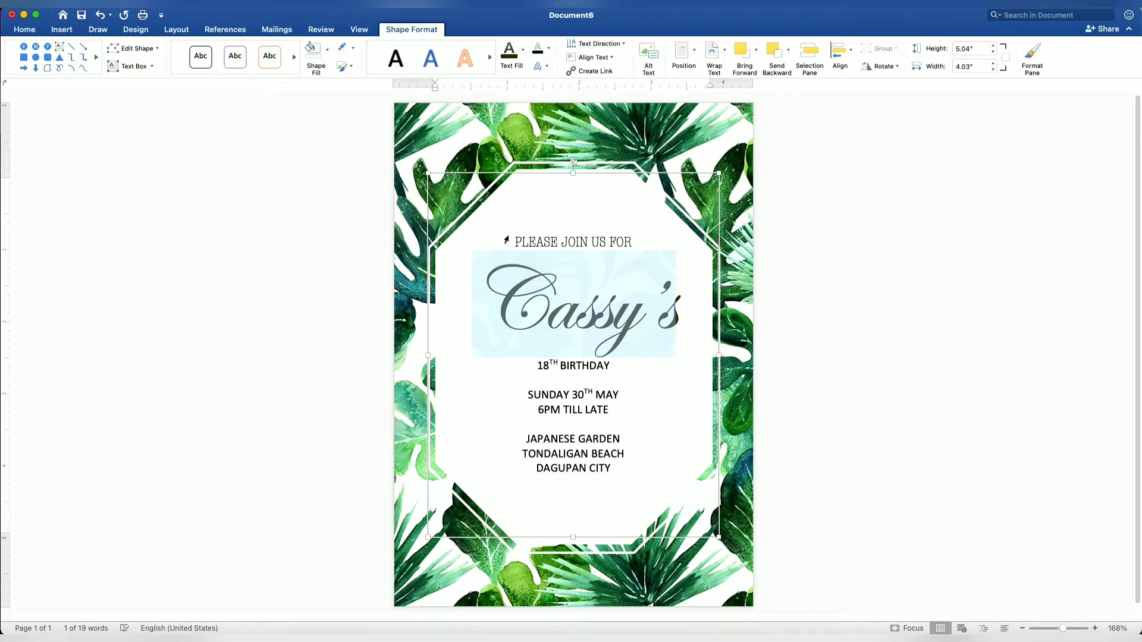
Step: Format the line "18TH BIRTHDAY" in bold American Typewriter Light
click(547, 365)
drag(609, 367, 551, 367)
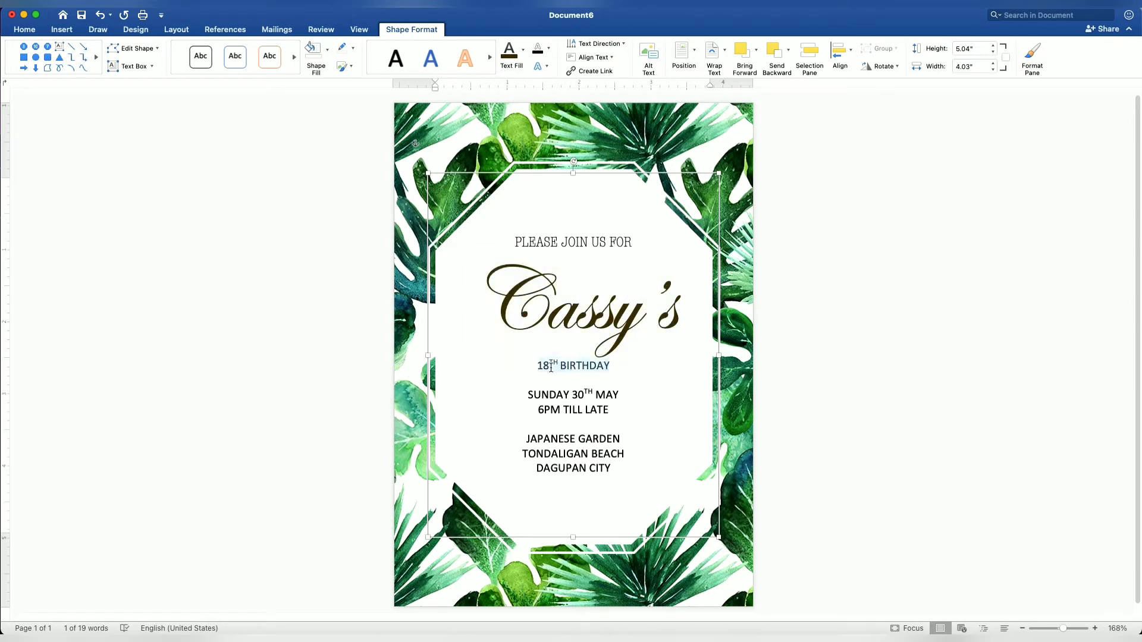
click(38, 33)
click(126, 49)
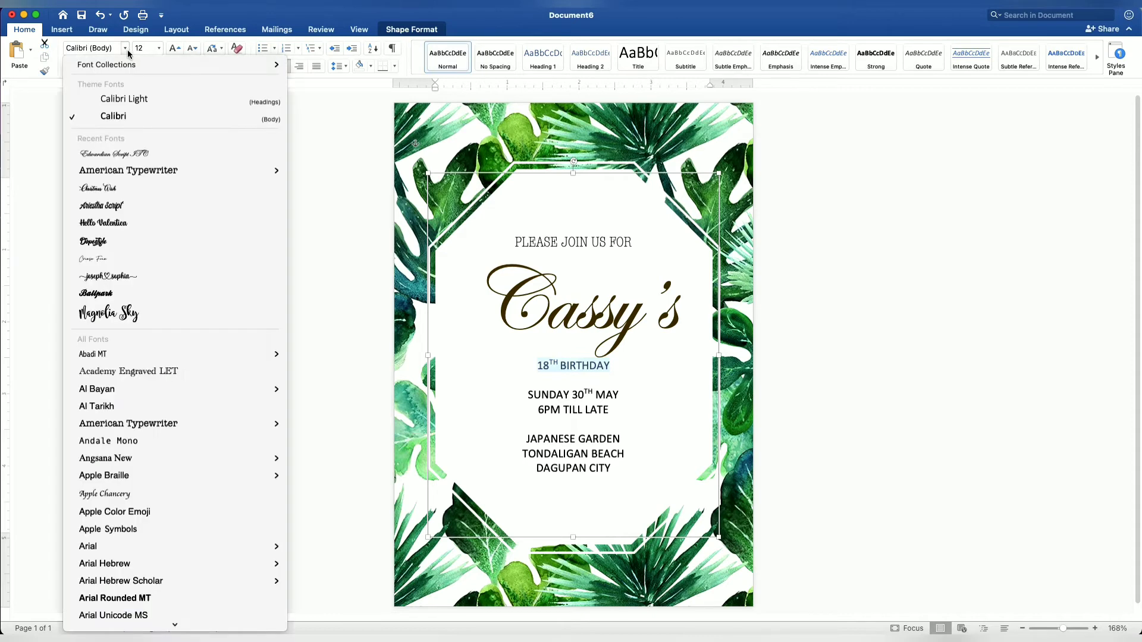
mouse_move(188, 173)
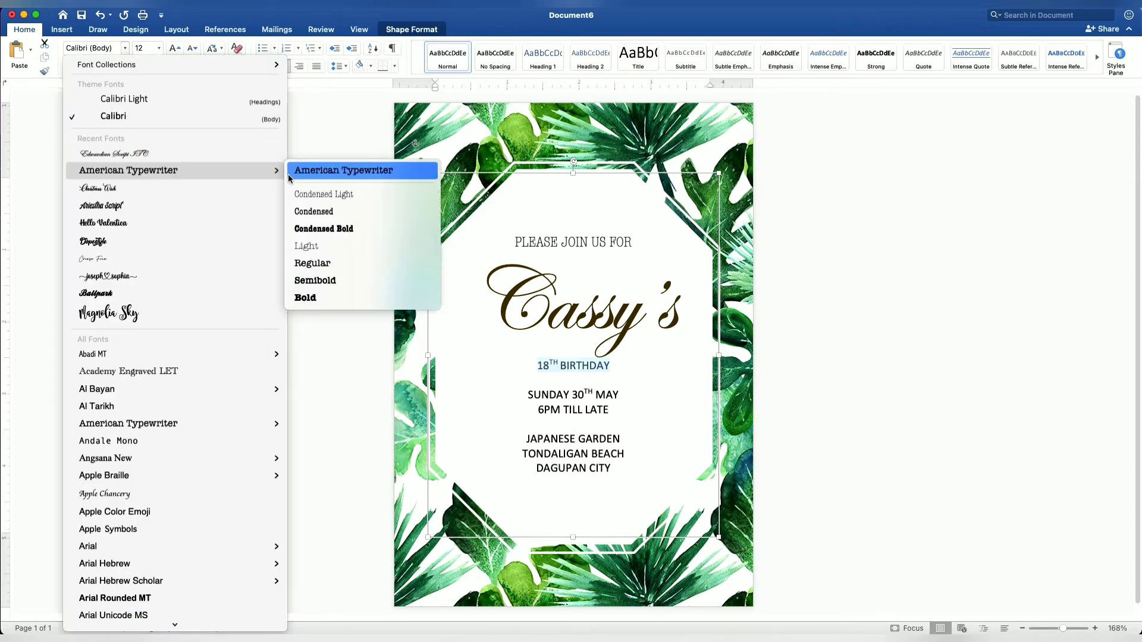
click(309, 252)
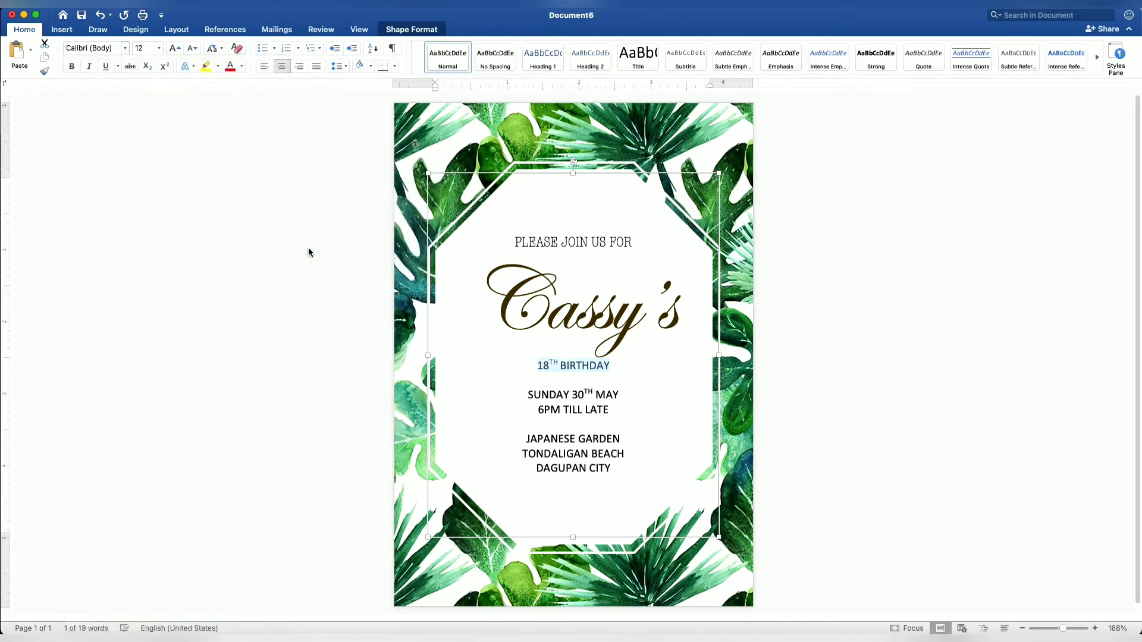
key(super+b)
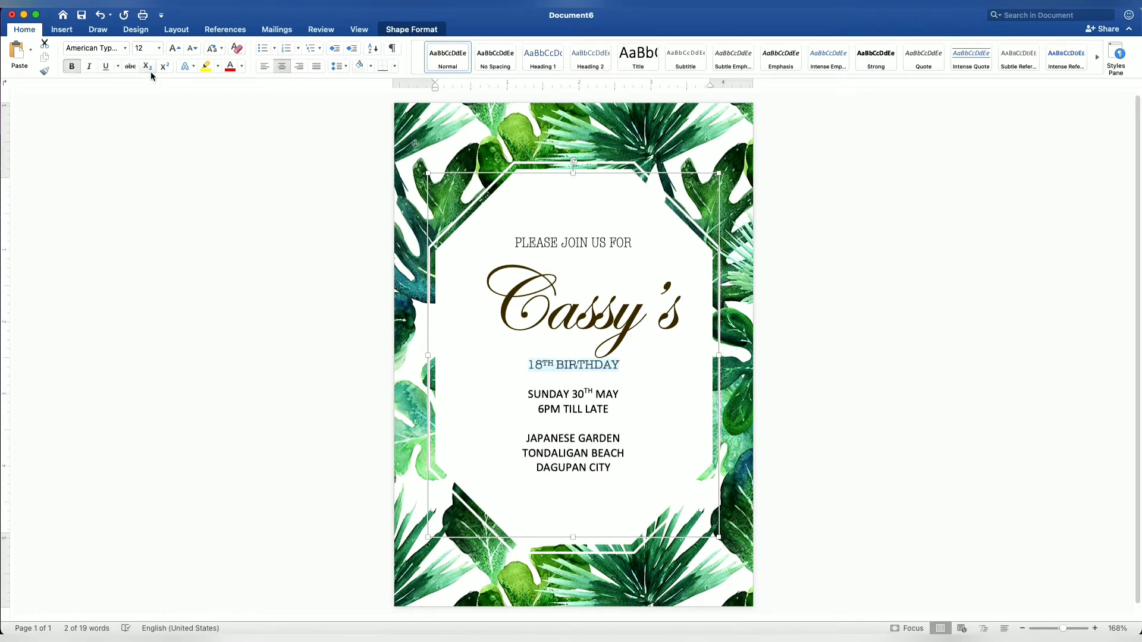
Step: Increase the "18TH BIRTHDAY" line's font size to 21 pt
click(158, 49)
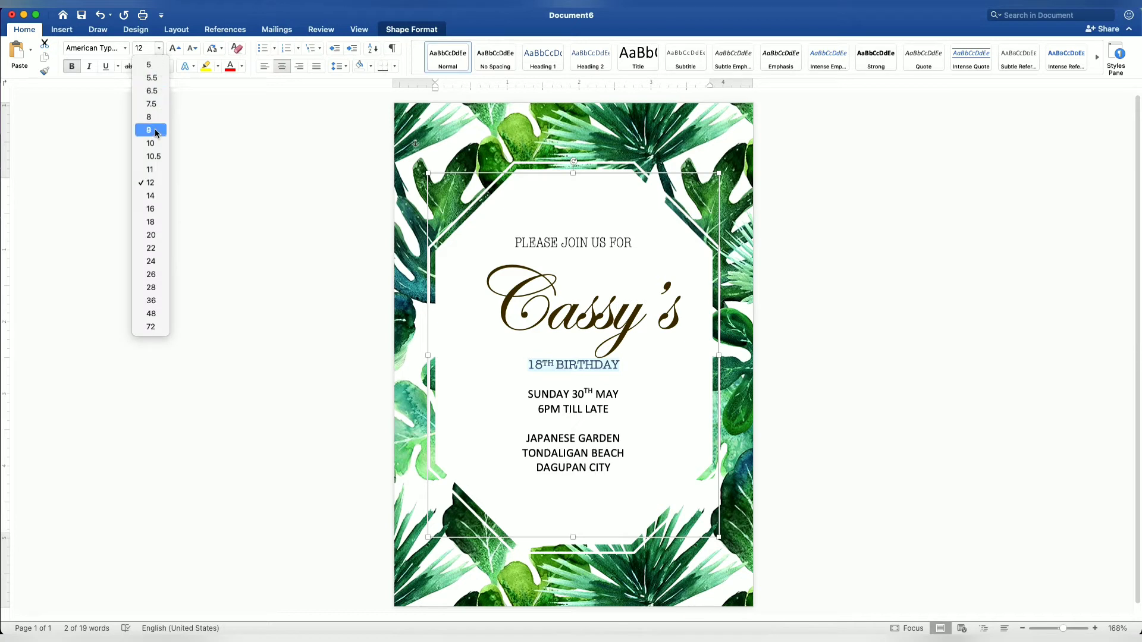
click(151, 221)
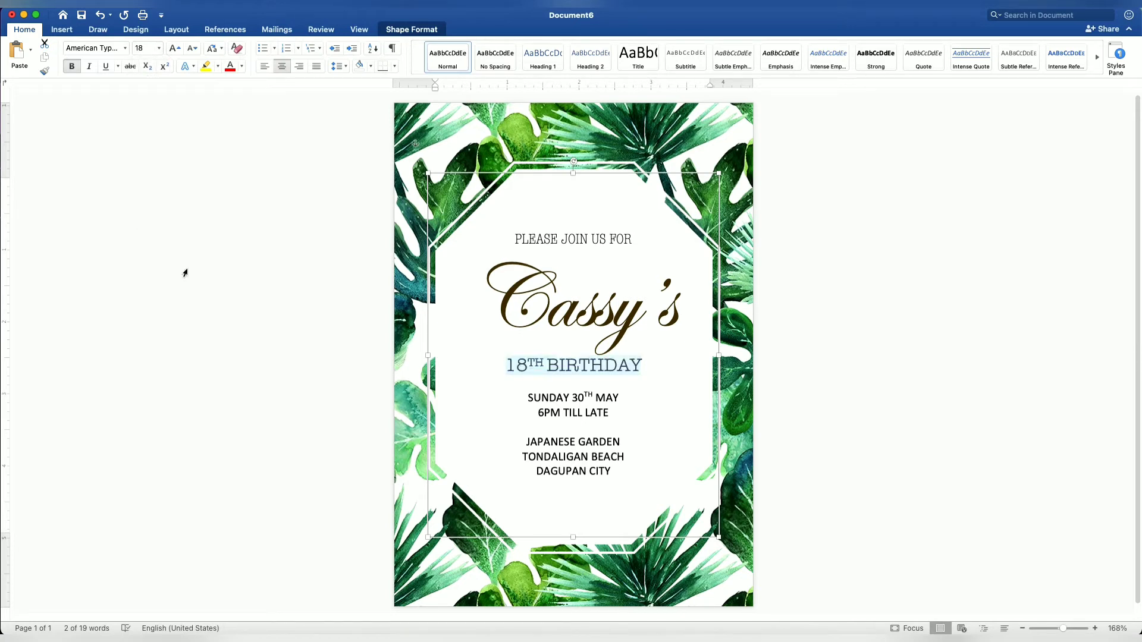
key(super+shift+period)
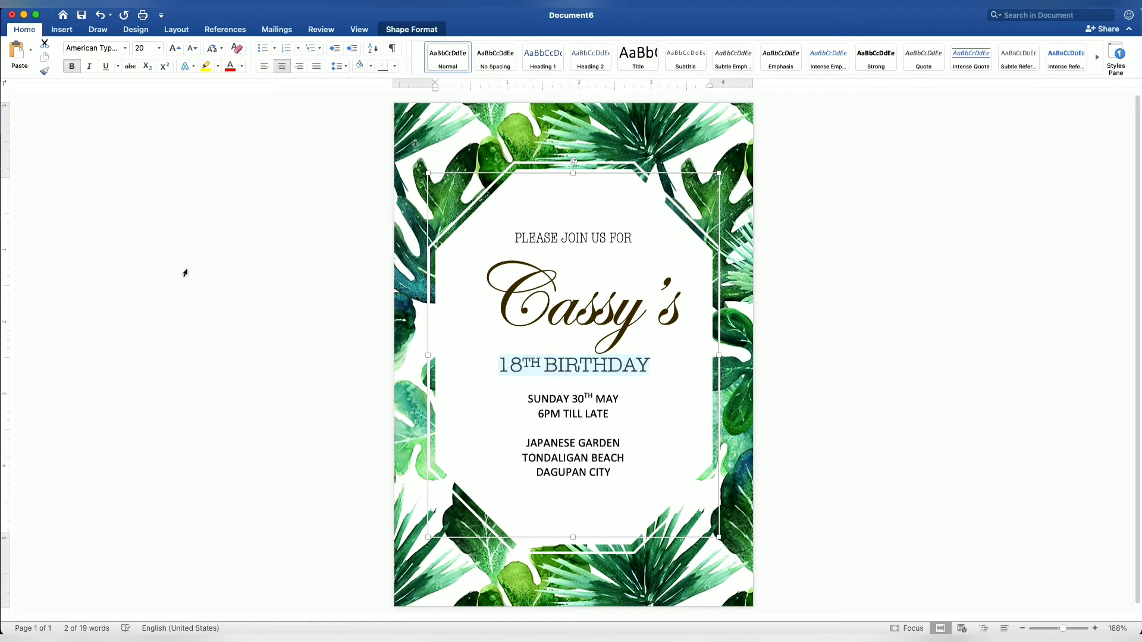
key(super+bracketright)
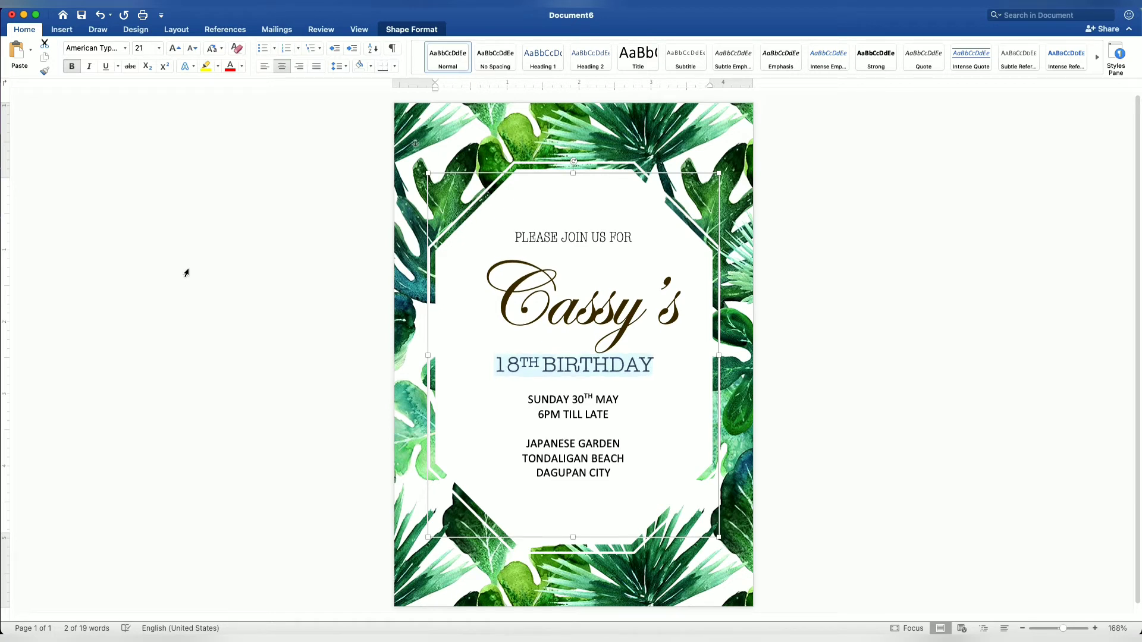
Step: Format the lines "SUNDAY 30TH MAY" and "6PM TILL LATE" in bold American Typewriter Light at 15 pt
click(577, 404)
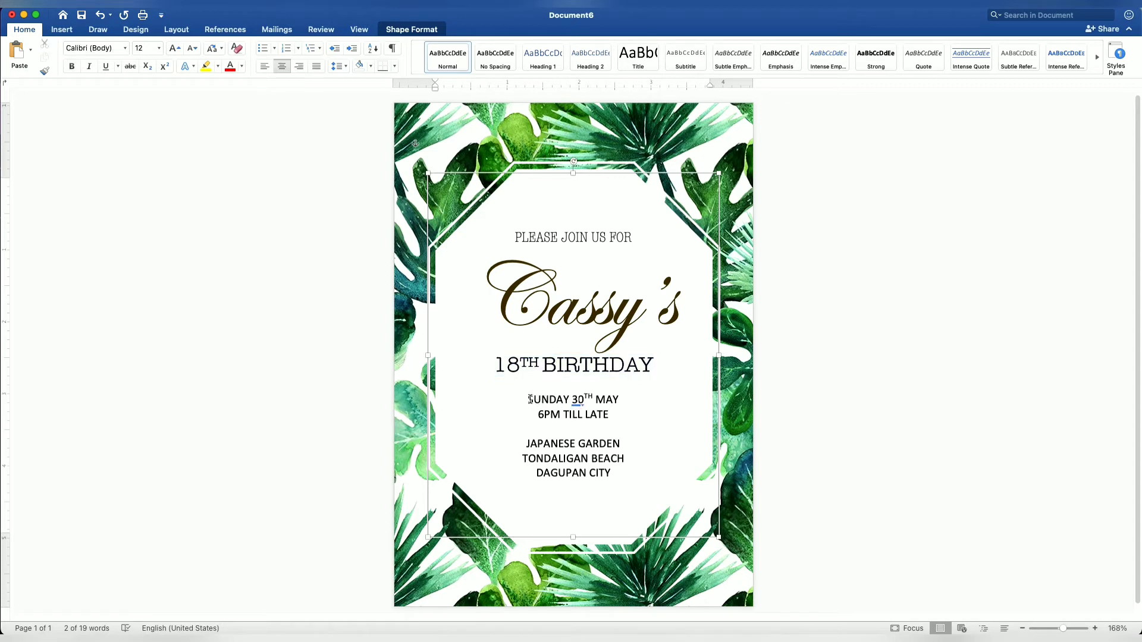
drag(529, 399, 590, 411)
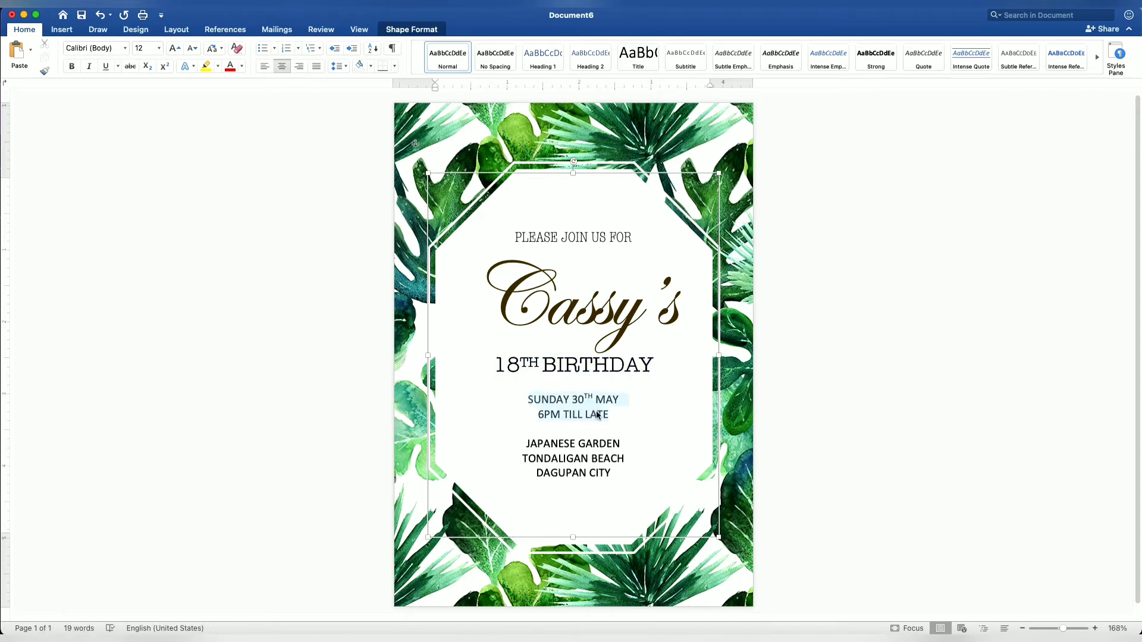
click(125, 48)
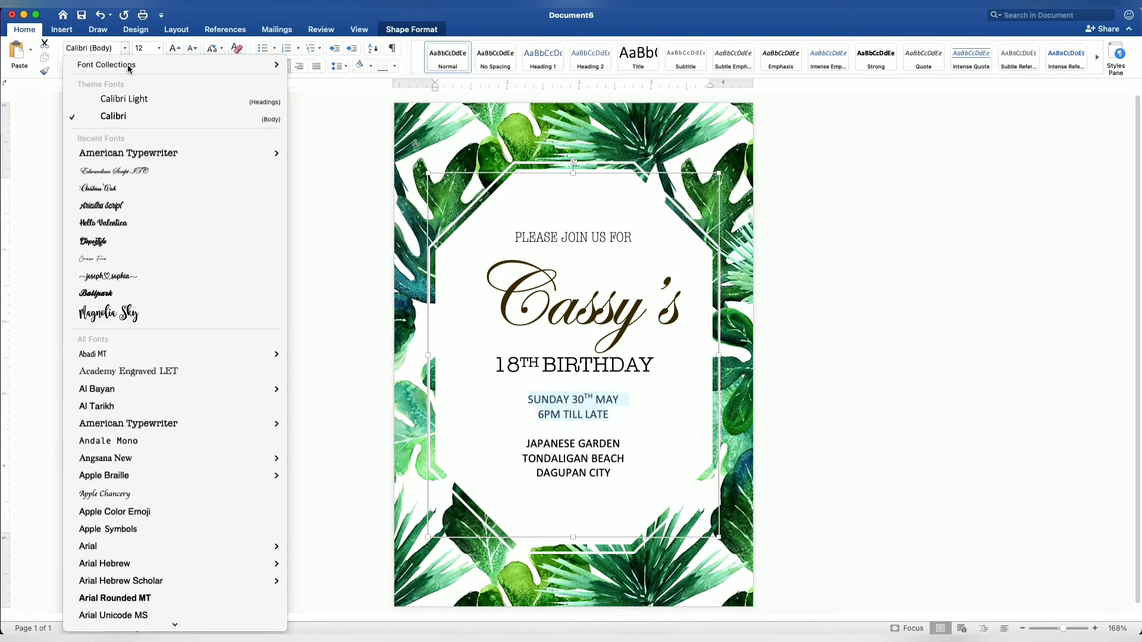
mouse_move(152, 154)
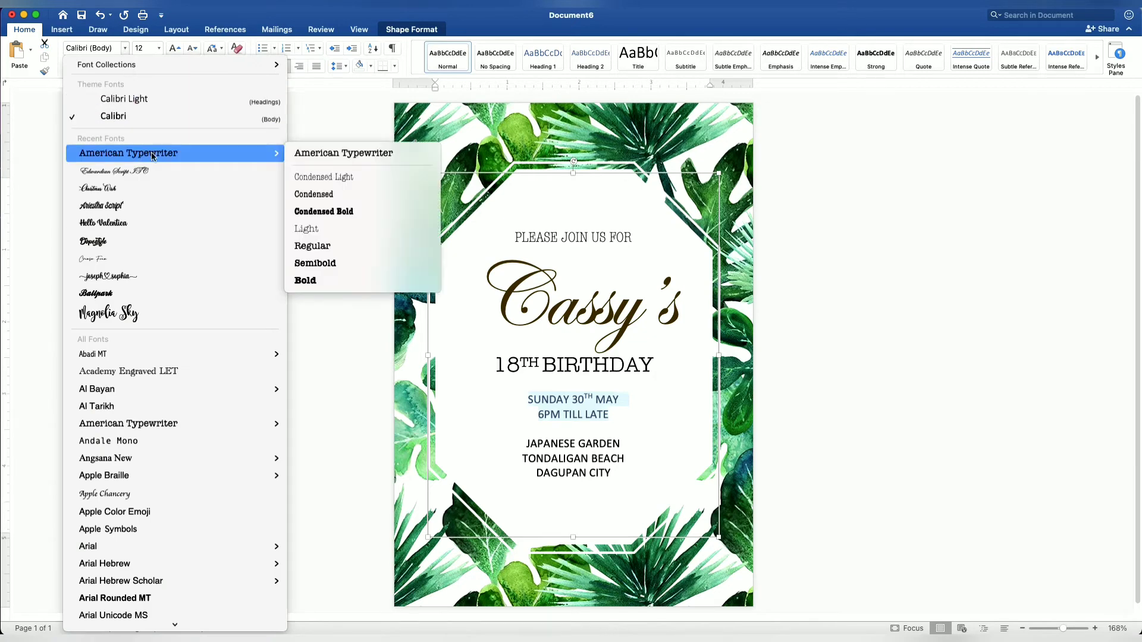
click(327, 235)
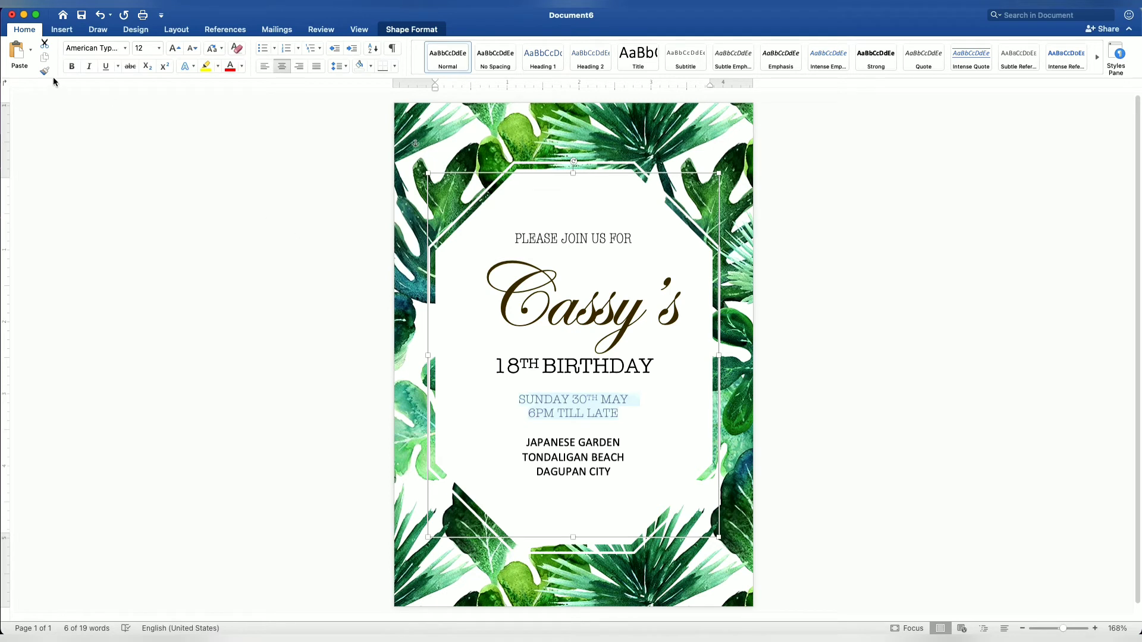
click(70, 67)
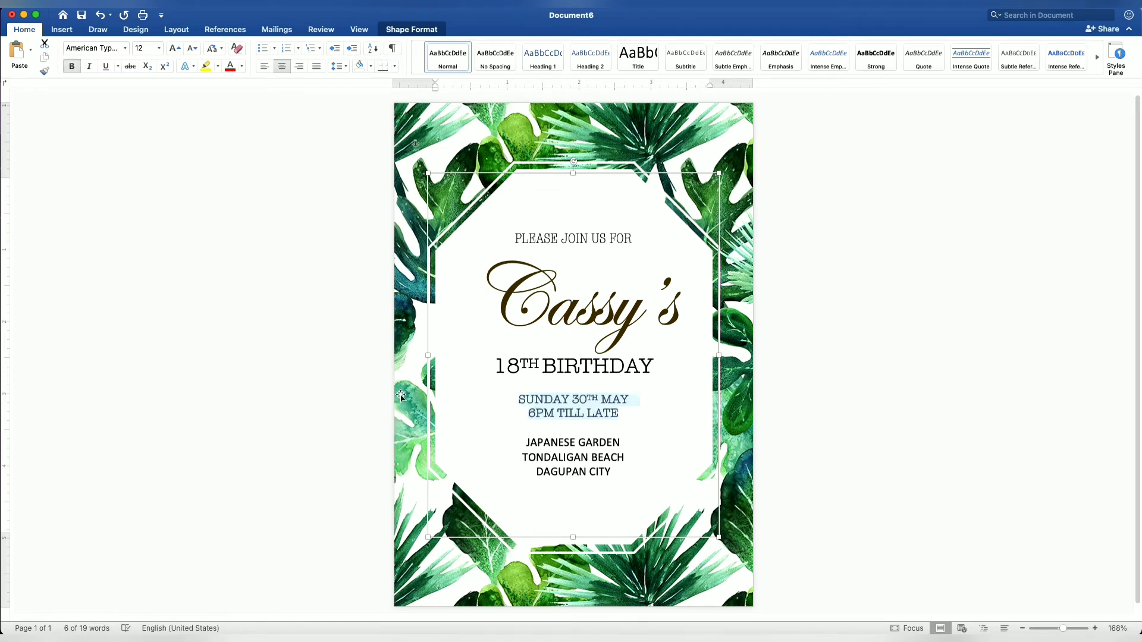
key(super+shift+period)
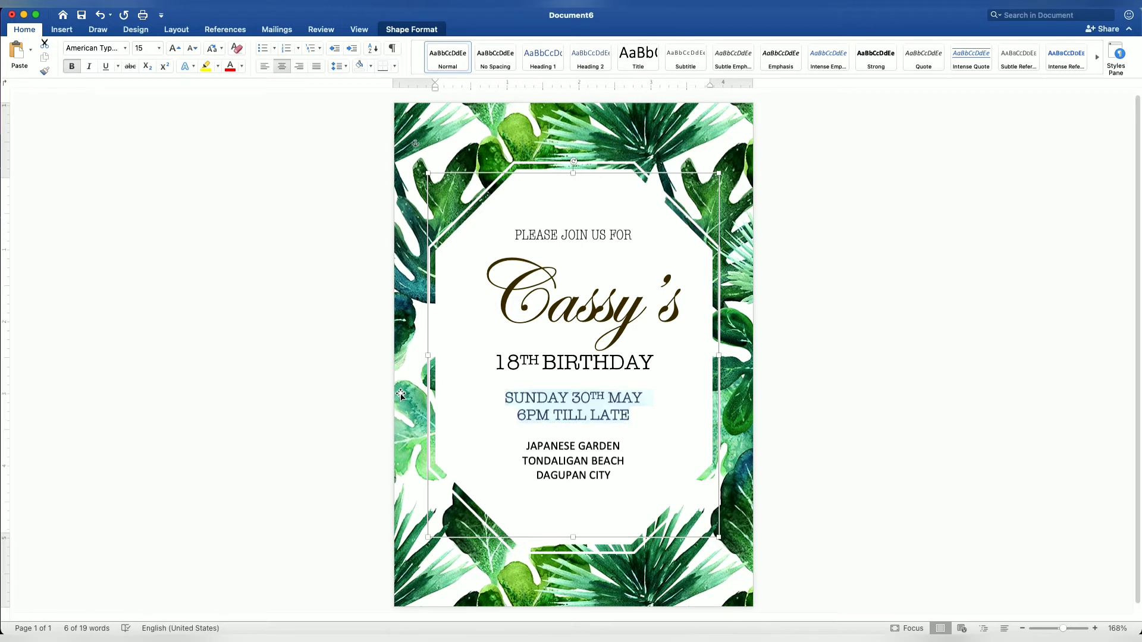
Step: Switch the date and time lines to American Typewriter Condensed Light and make them bold
click(126, 49)
mouse_move(200, 153)
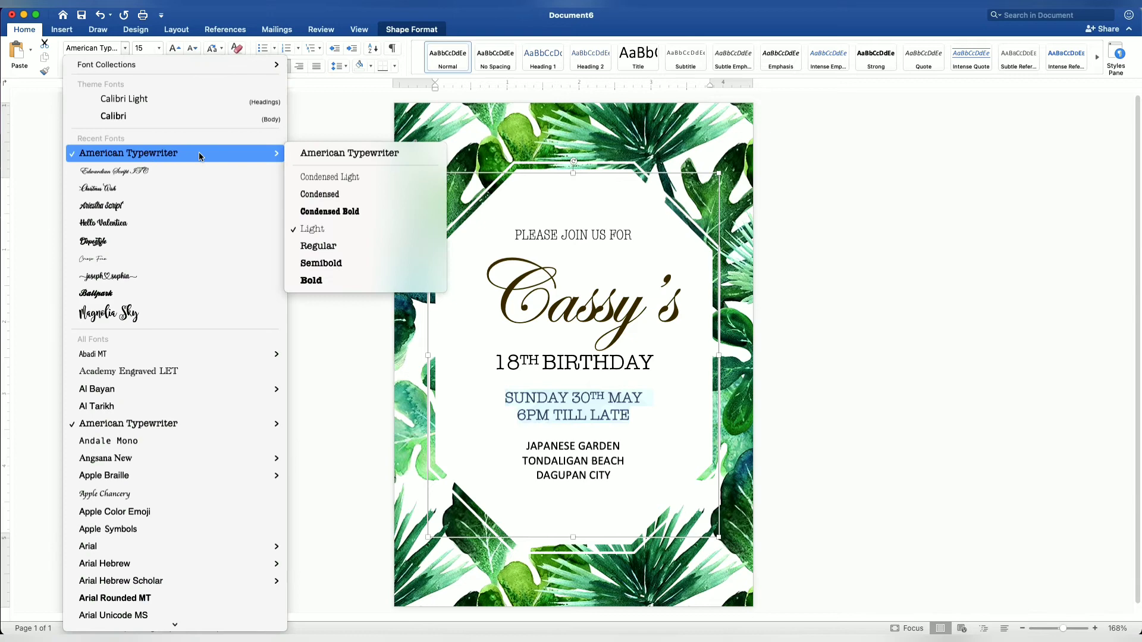
click(319, 177)
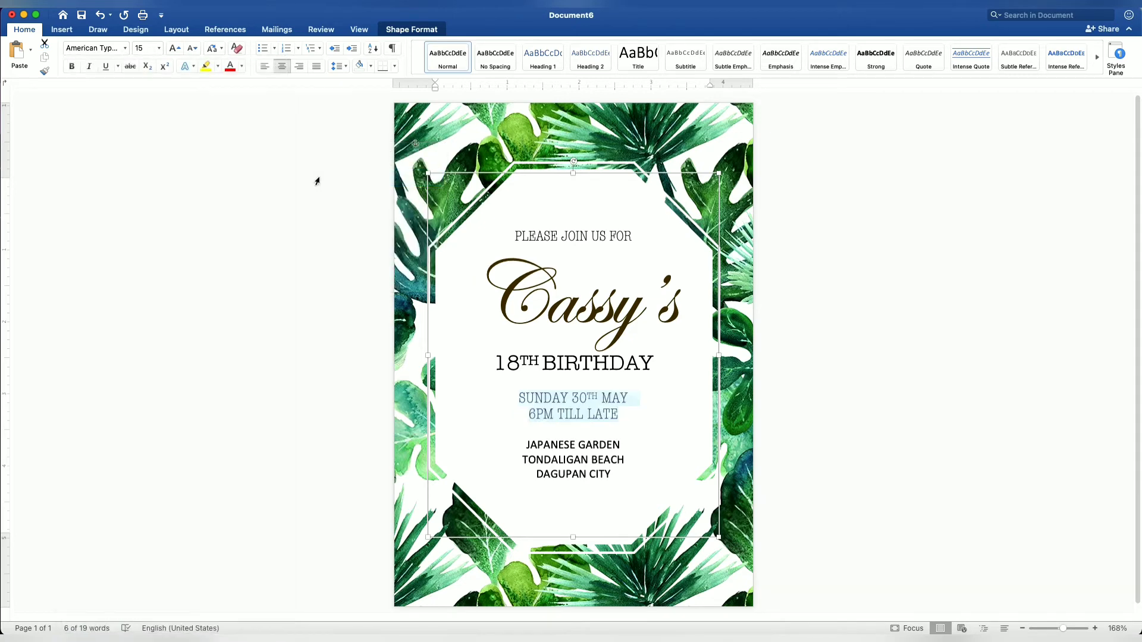
click(71, 66)
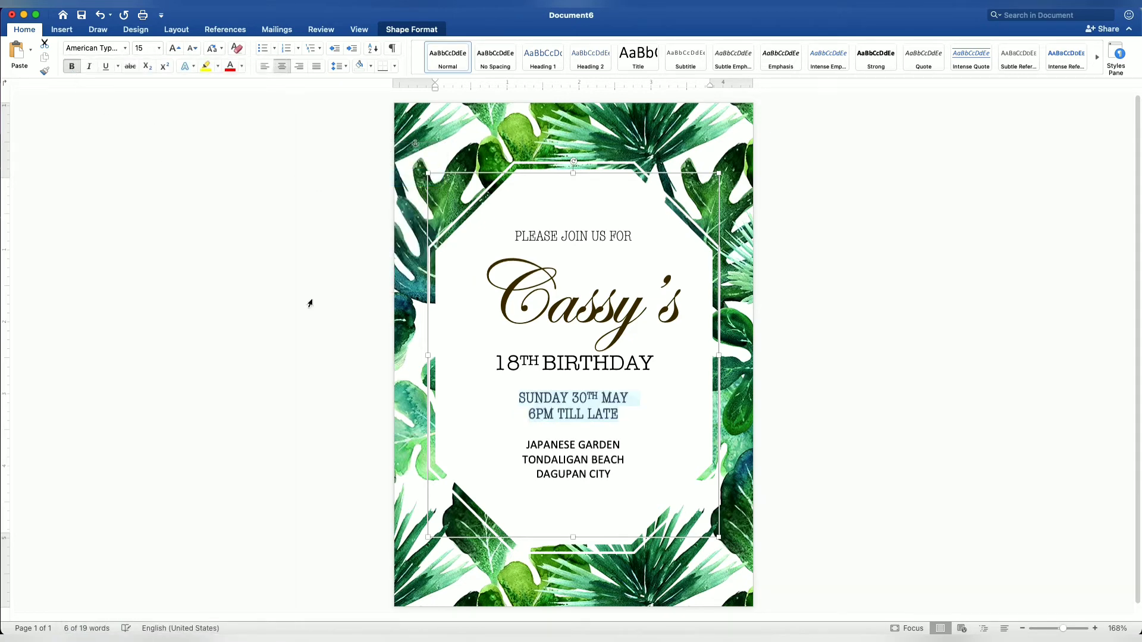
Step: Set the venue lines from "JAPANESE GARDEN" to "DAGUPAN CITY" in American Typewriter Condensed Light
triple_click(526, 449)
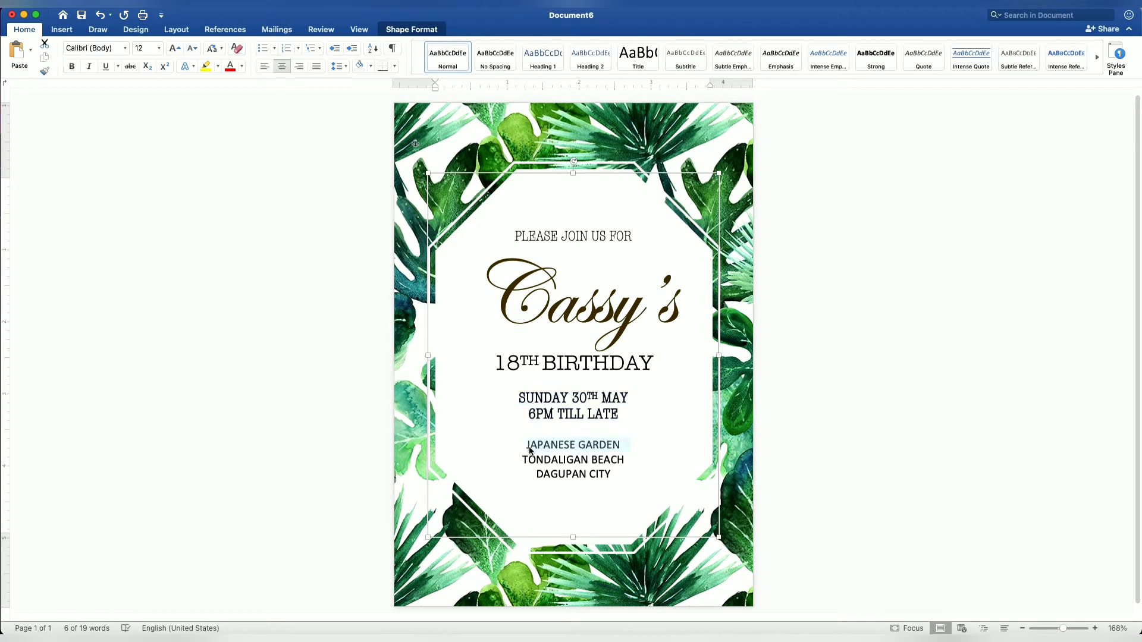
key(shift+Down)
key(shift+Down)
key(shift+Down)
key(shift+Down)
key(shift+Down)
key(shift+Down)
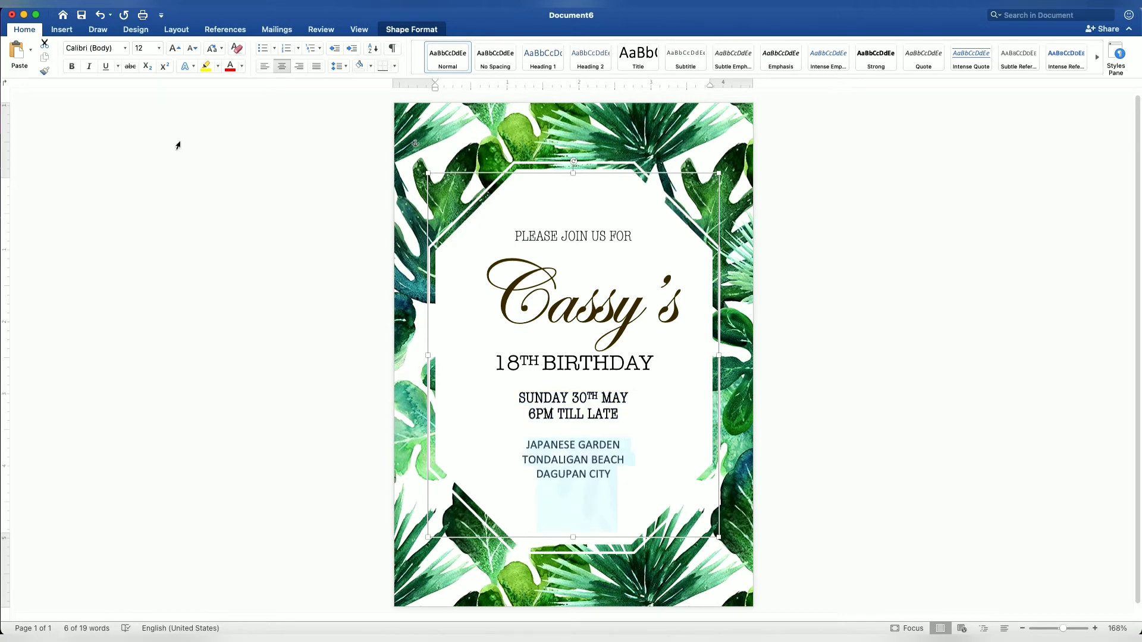
click(126, 48)
mouse_move(200, 155)
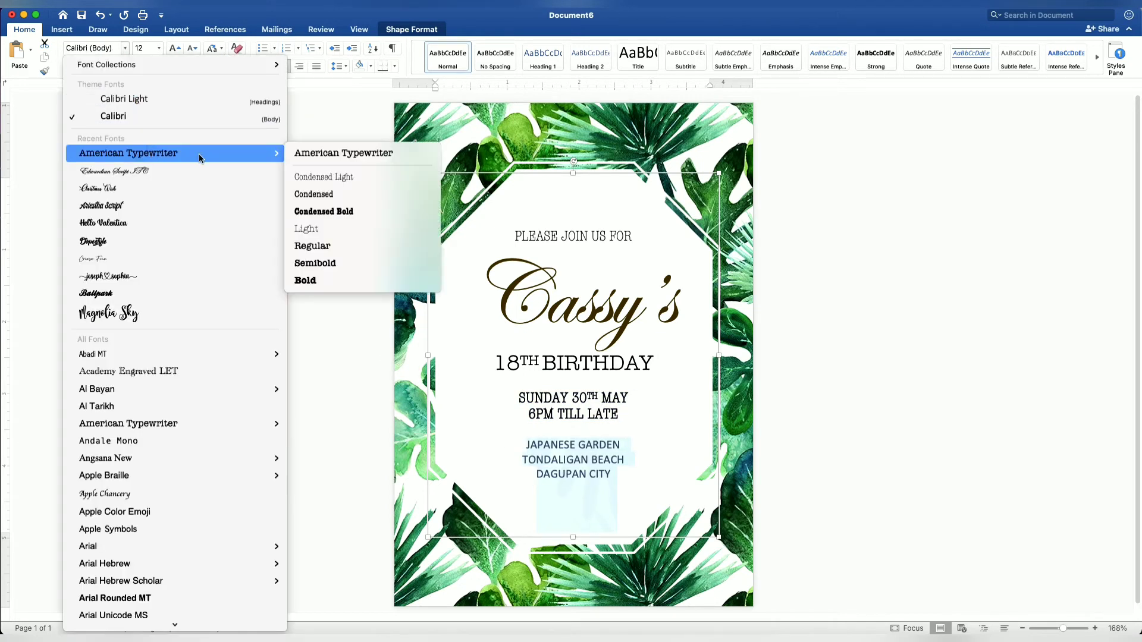
click(338, 180)
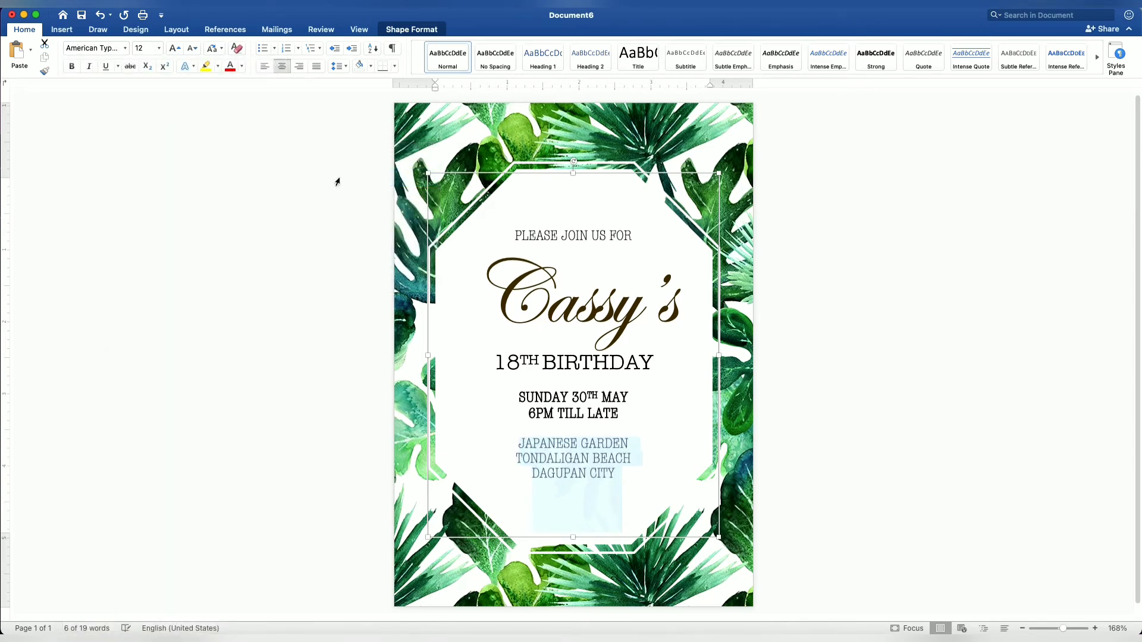
Step: Increase the "18TH BIRTHDAY" line's font size to 23 pt
click(487, 362)
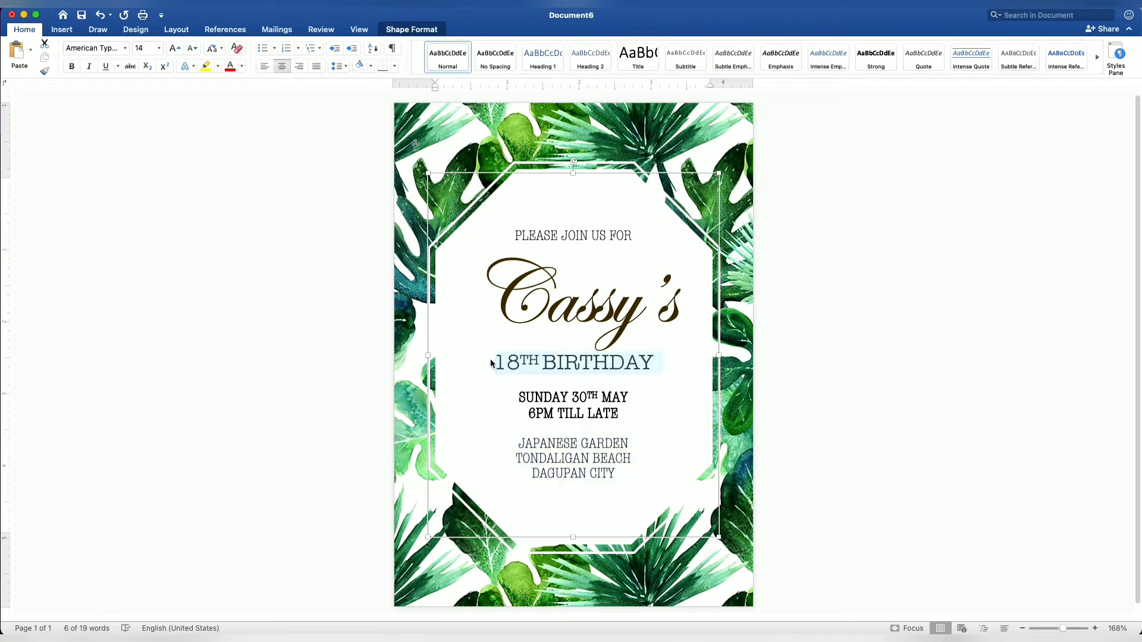
key(super+bracketright)
key(super+bracketright)
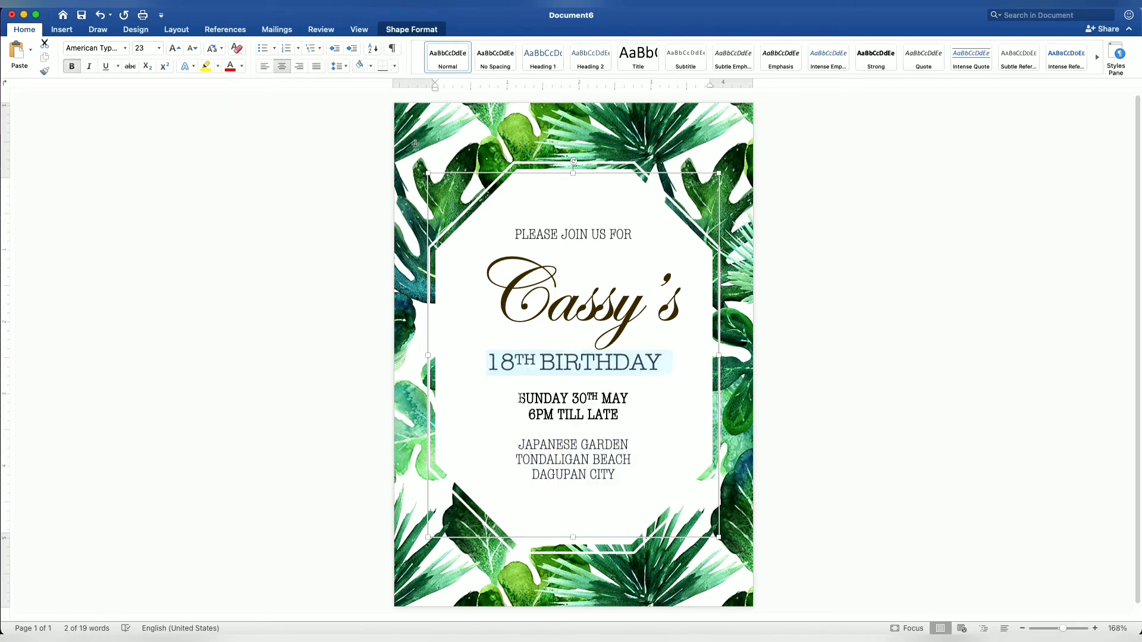
Step: Enlarge the "SUNDAY 30TH MAY" and "6PM TILL LATE" lines to 17 pt
drag(519, 398, 612, 405)
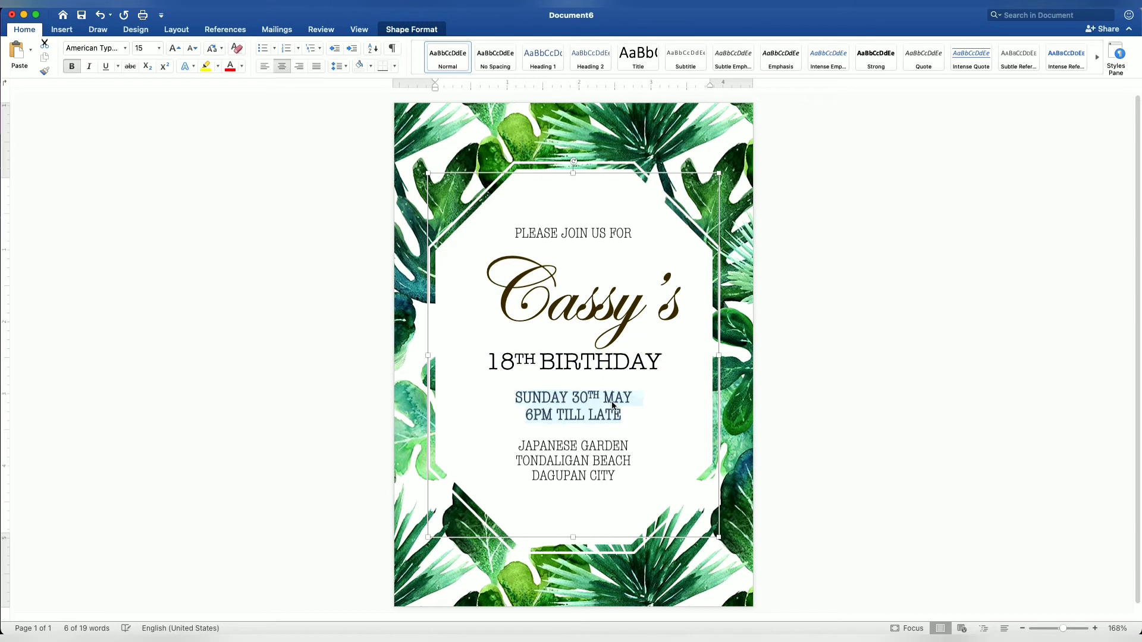
key(super+bracketright)
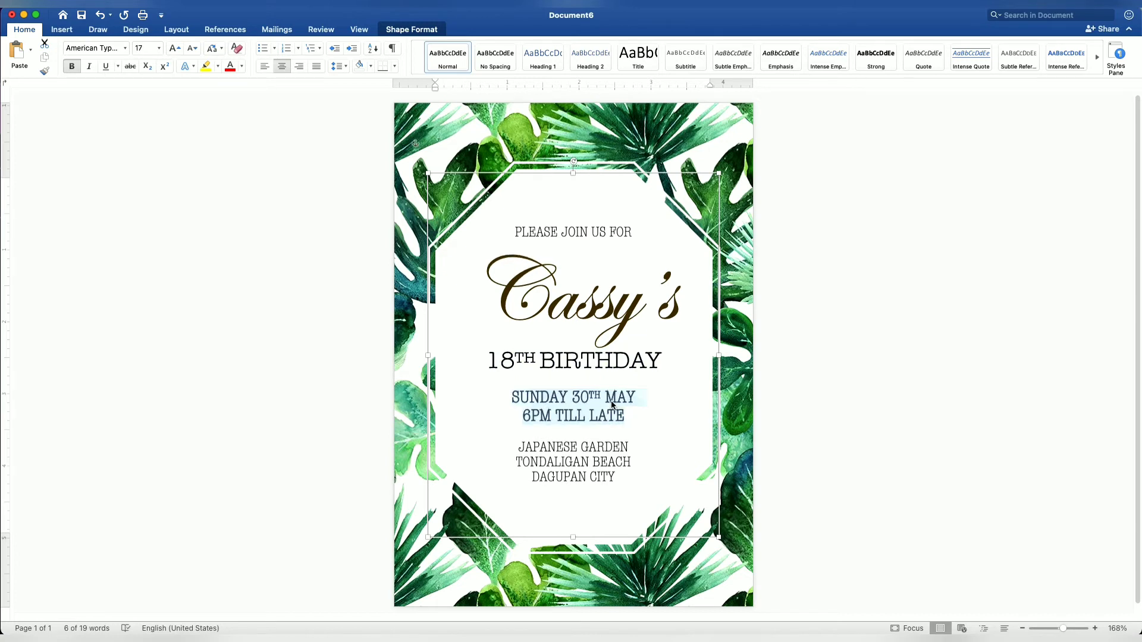
click(882, 410)
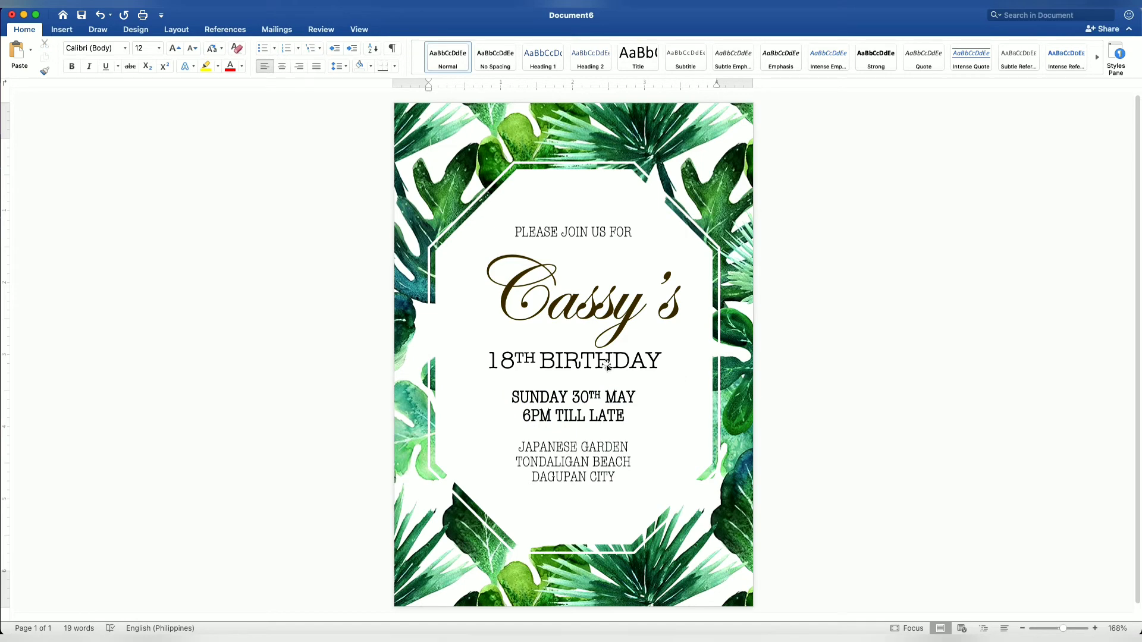
Step: Draw a horizontal line about 3.08" long between "18TH BIRTHDAY" and "SUNDAY 30TH MAY", centred across the frame
click(62, 35)
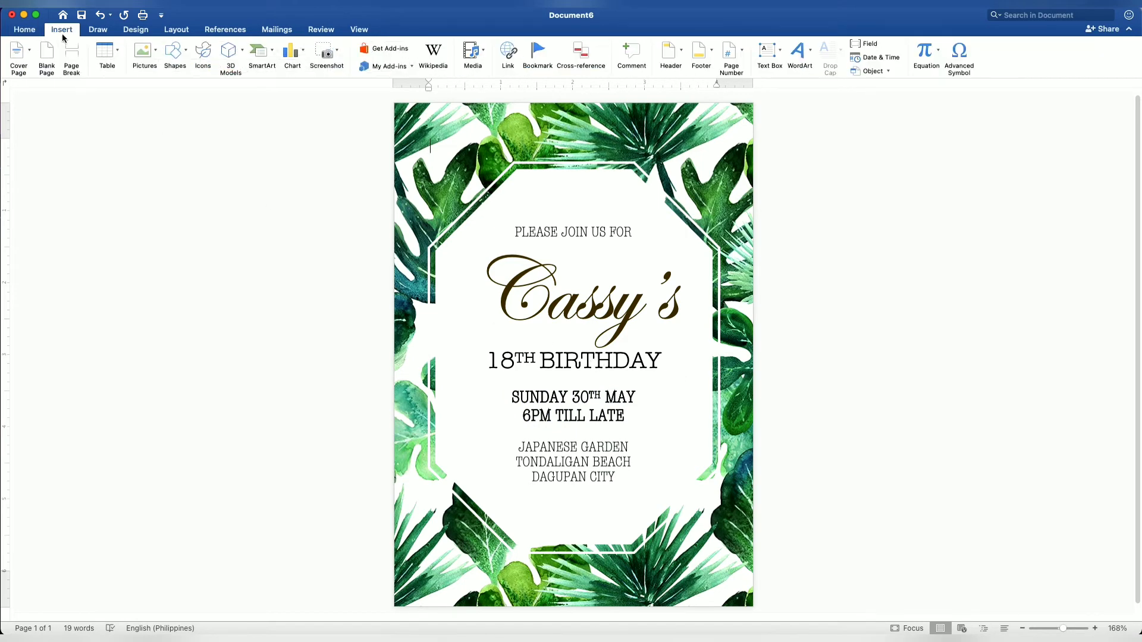
click(186, 50)
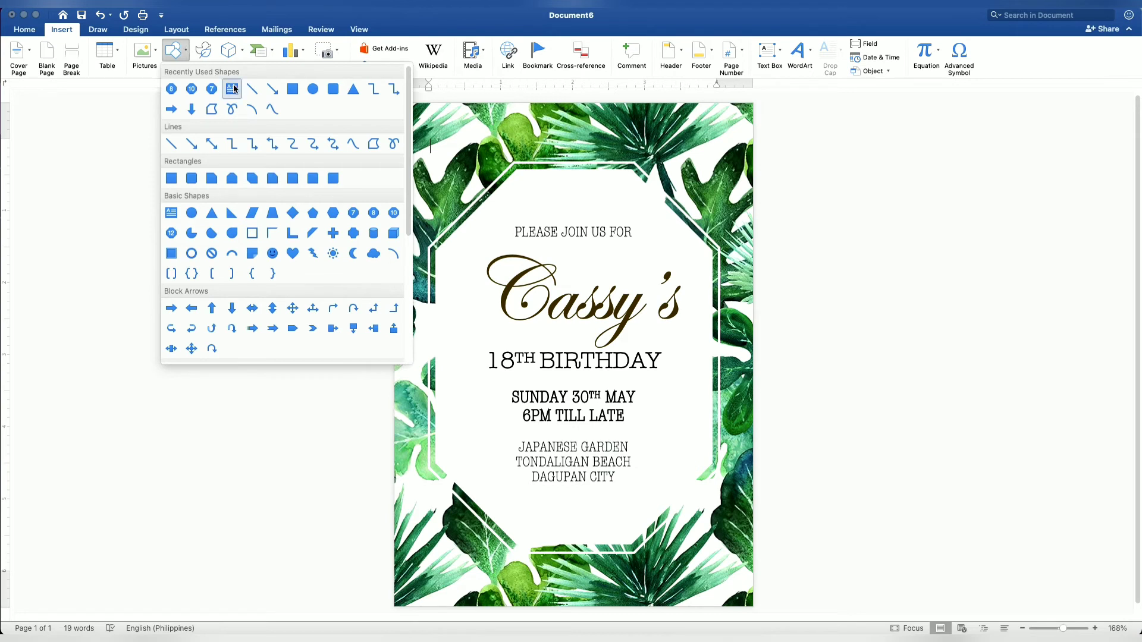
click(252, 89)
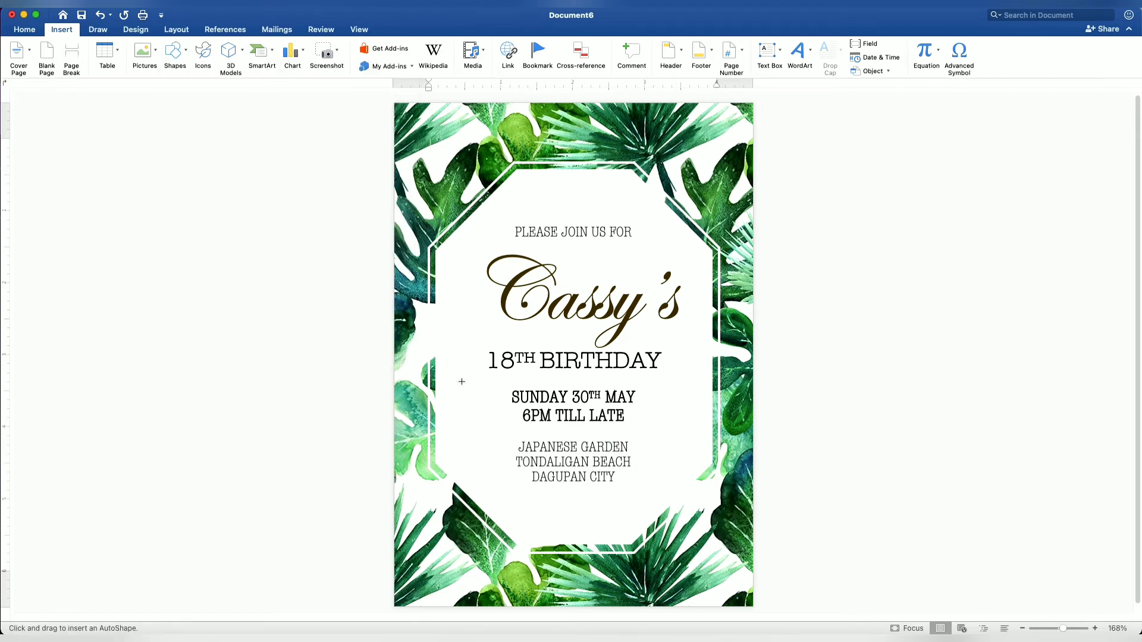
drag(461, 382, 683, 379)
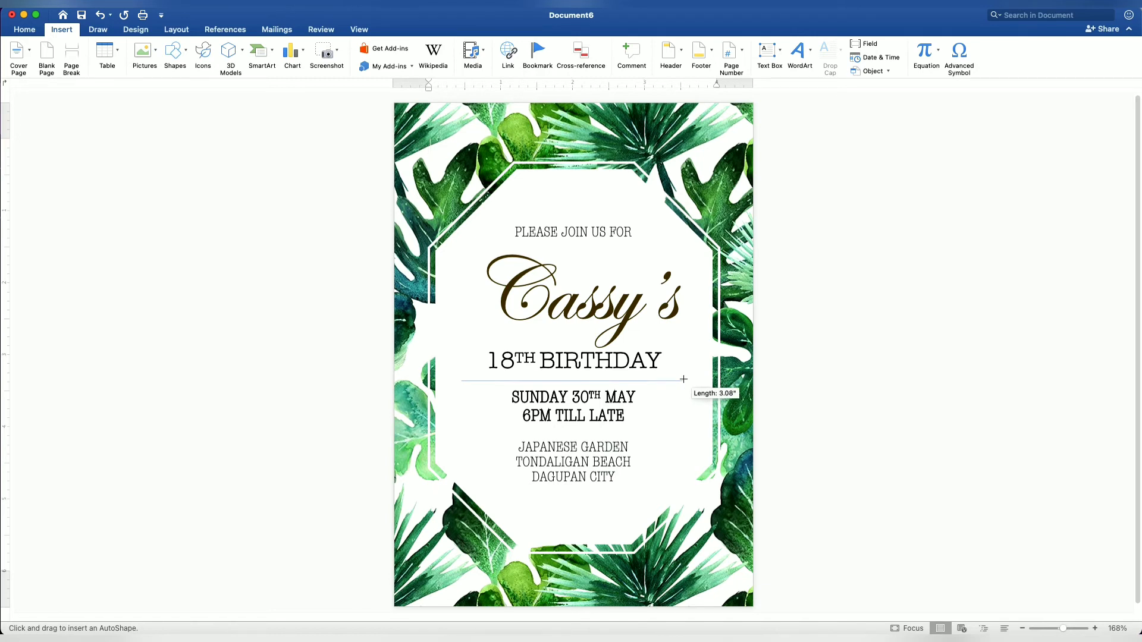
drag(683, 379, 683, 380)
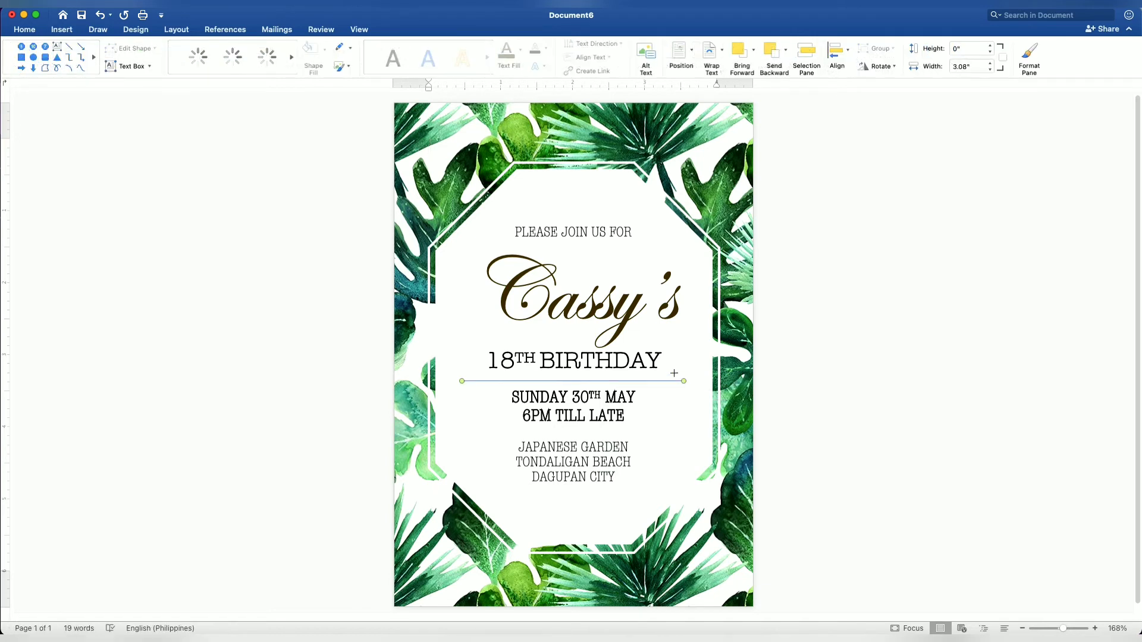
Step: Give the divider line the recently used dark brown outline colour and a weight of 2¼ pt
click(353, 52)
click(344, 216)
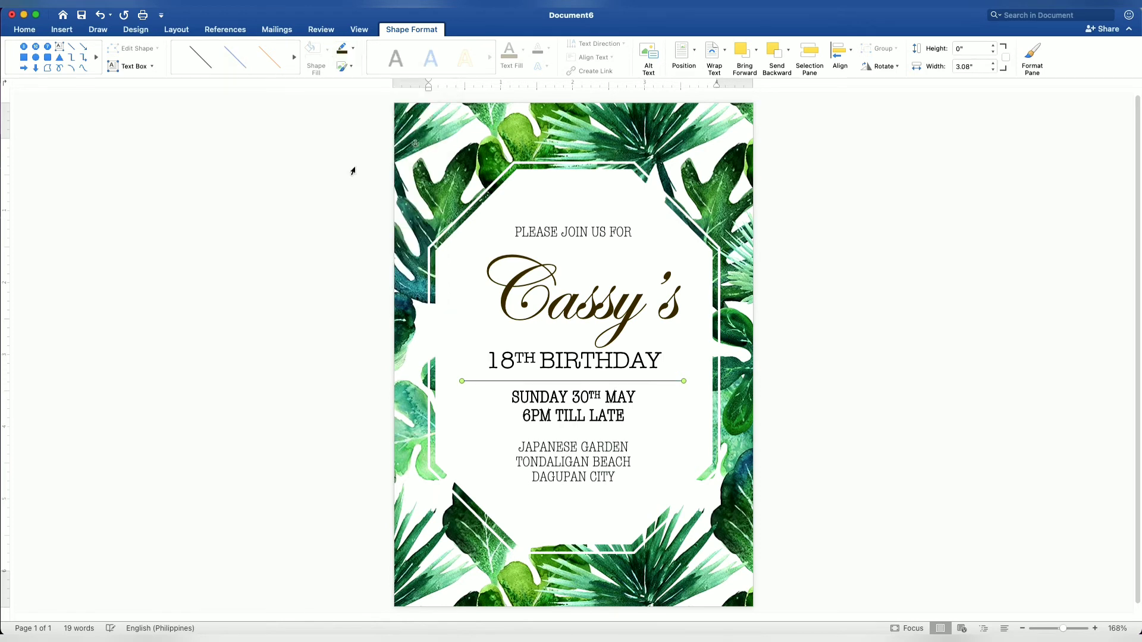
click(353, 50)
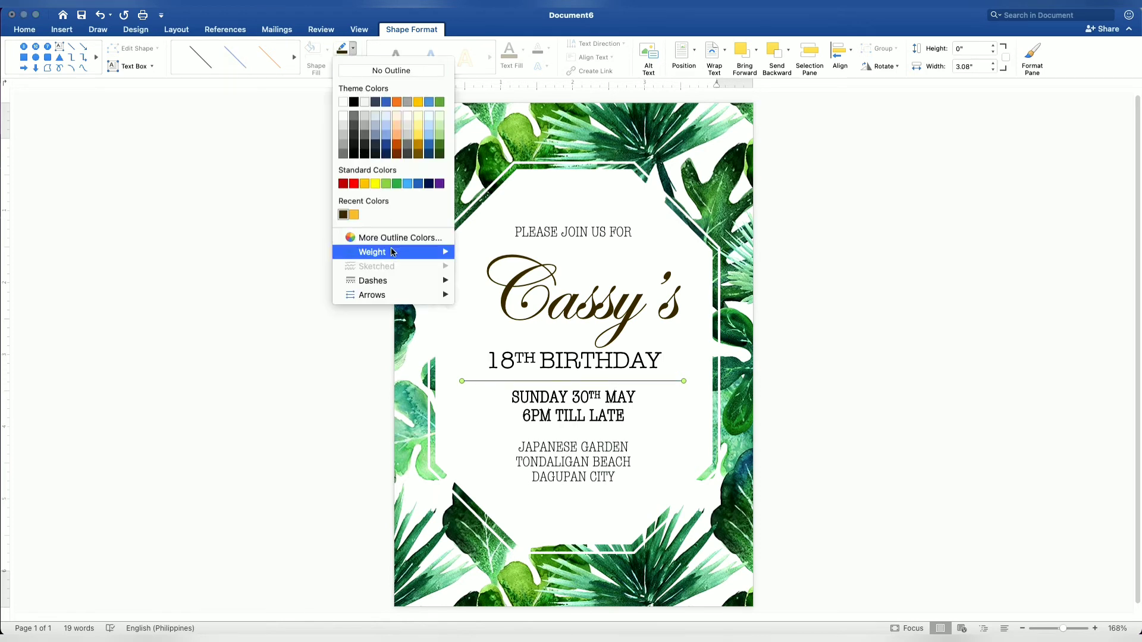
mouse_move(393, 252)
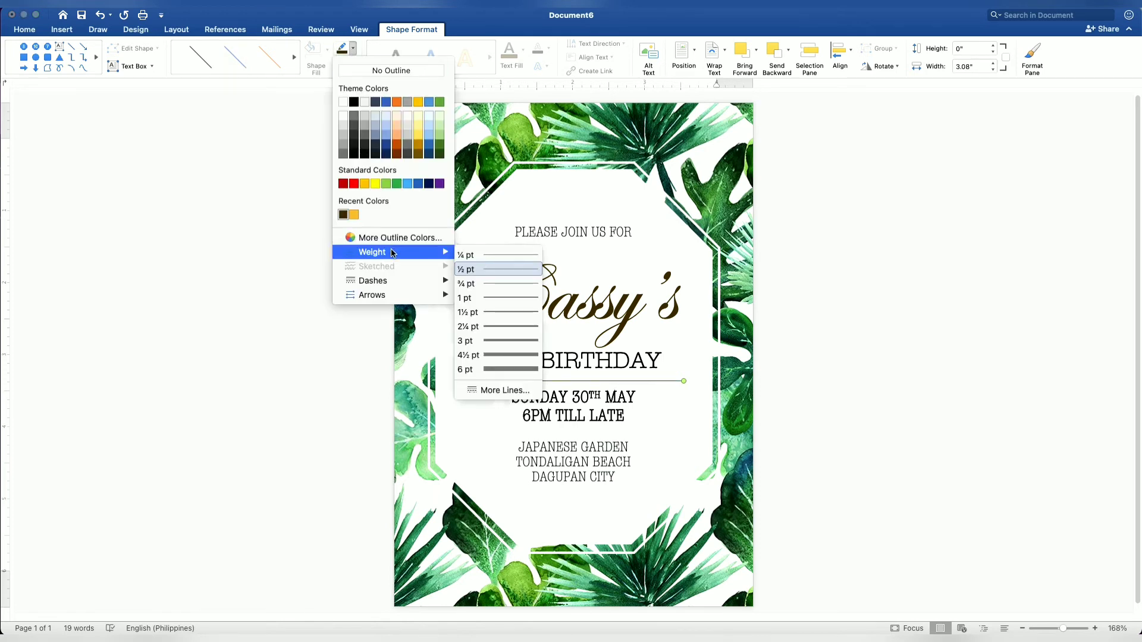
click(501, 327)
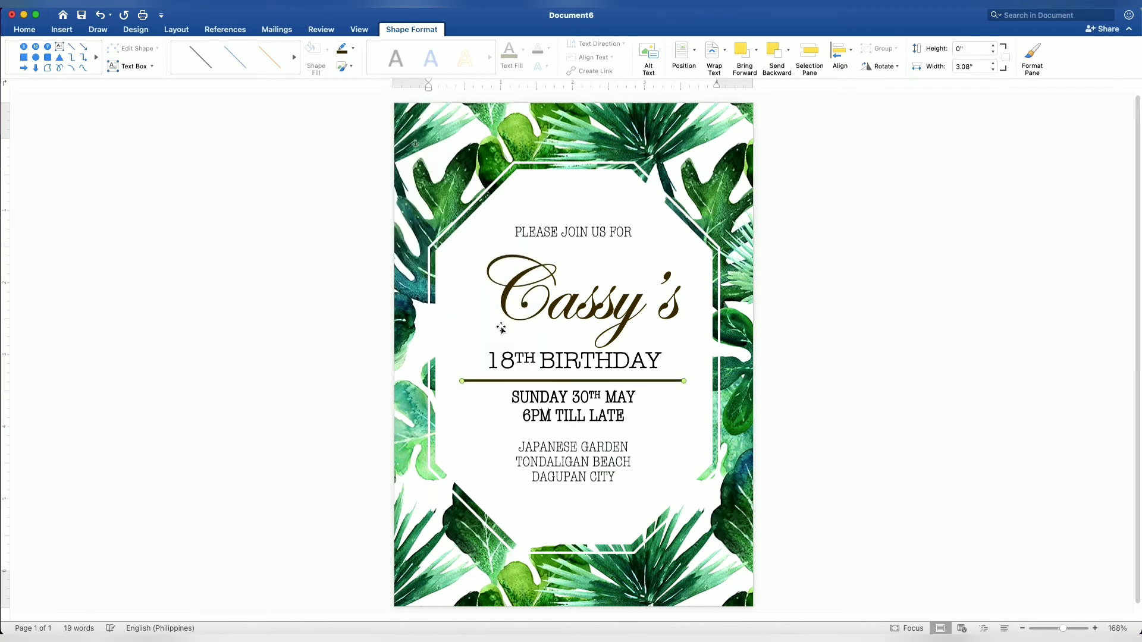
Step: Duplicate the divider line and place the copy between "6PM TILL LATE" and "JAPANESE GARDEN", aligned with the first line
key(super+c)
key(super+v)
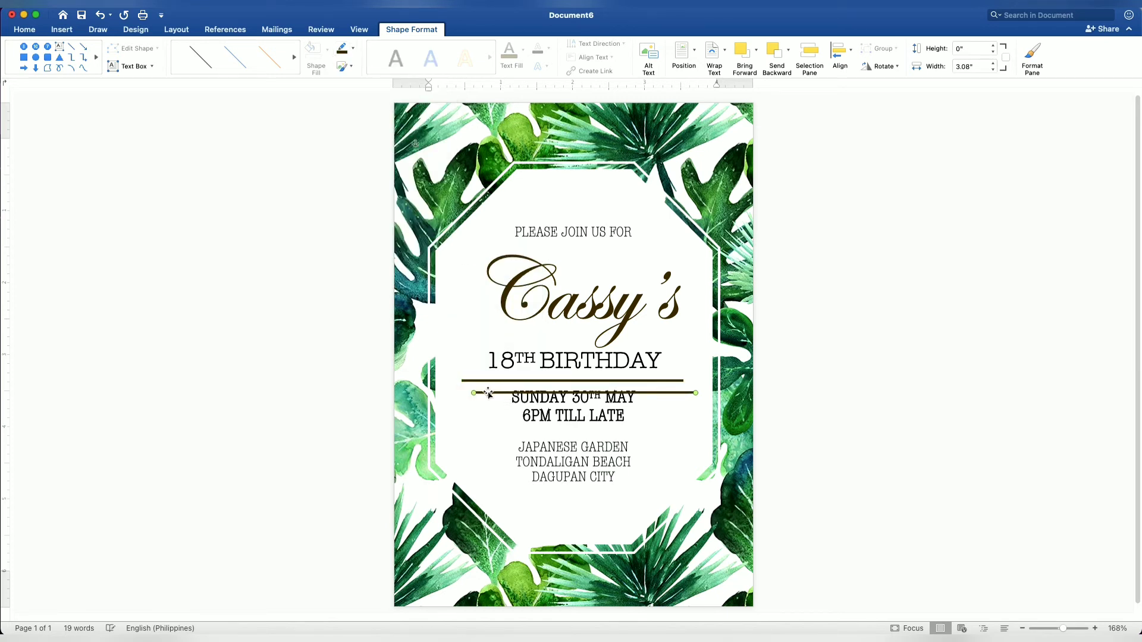
drag(487, 393, 480, 432)
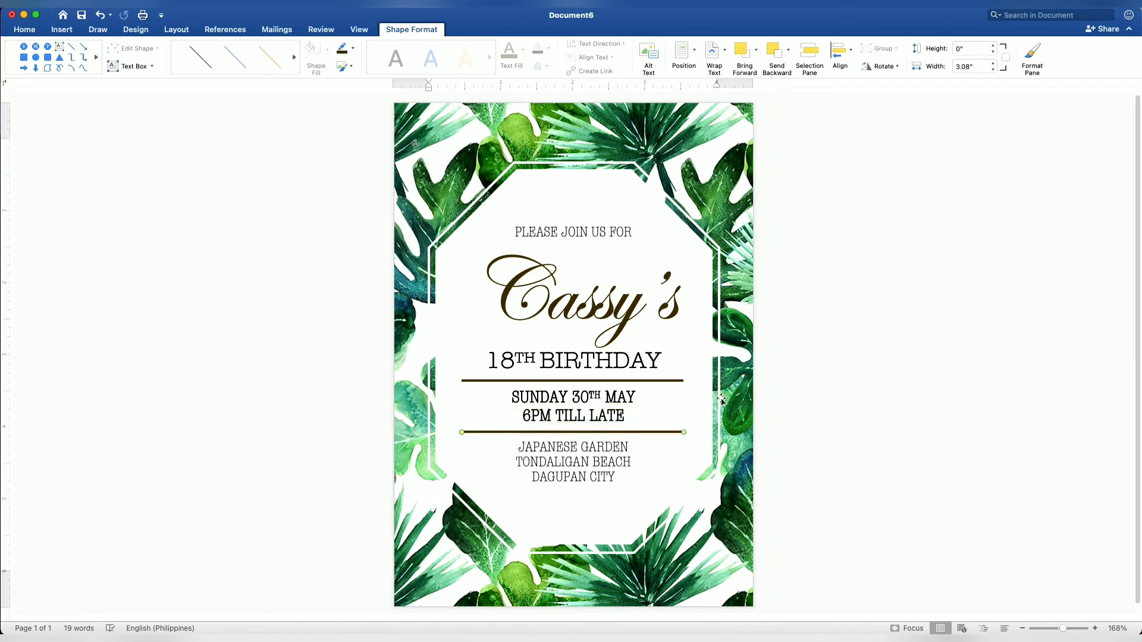
key(Up)
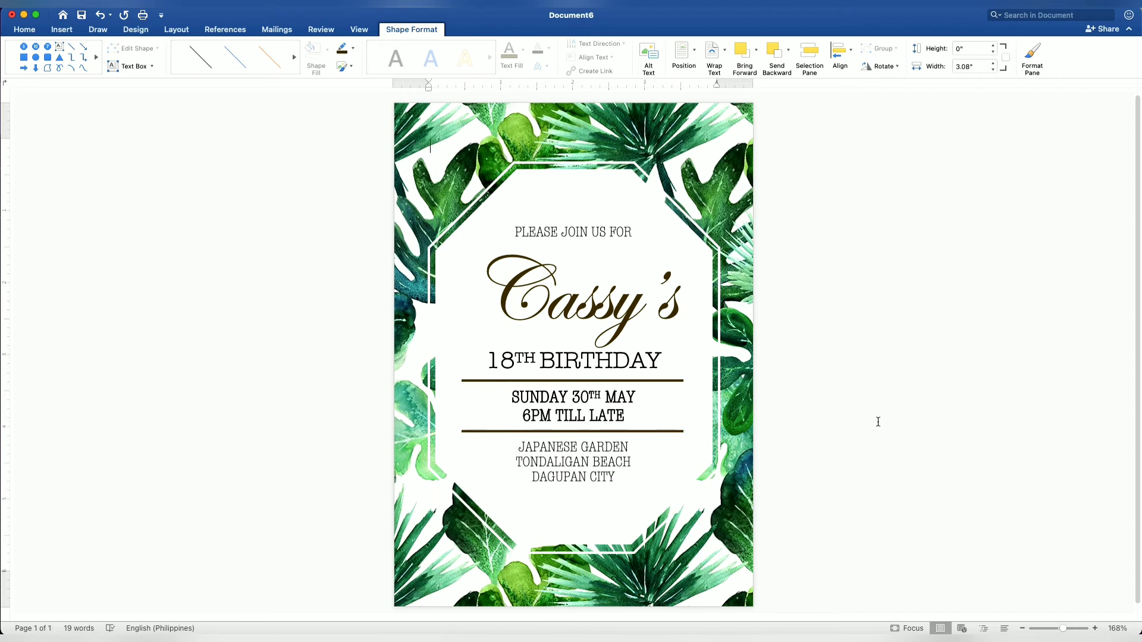
click(877, 422)
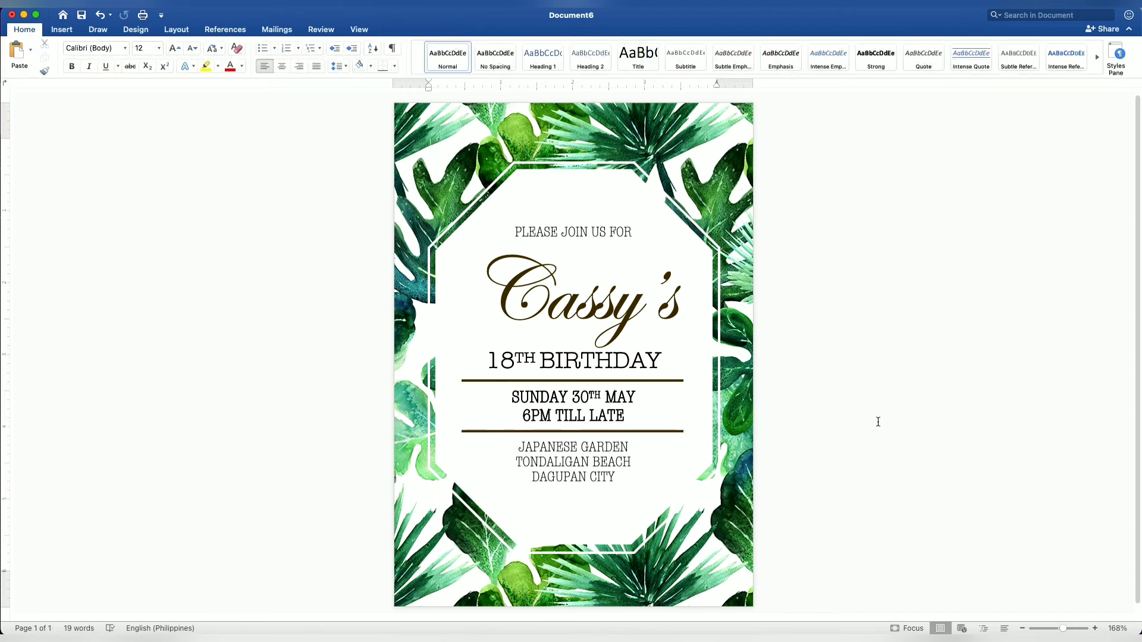